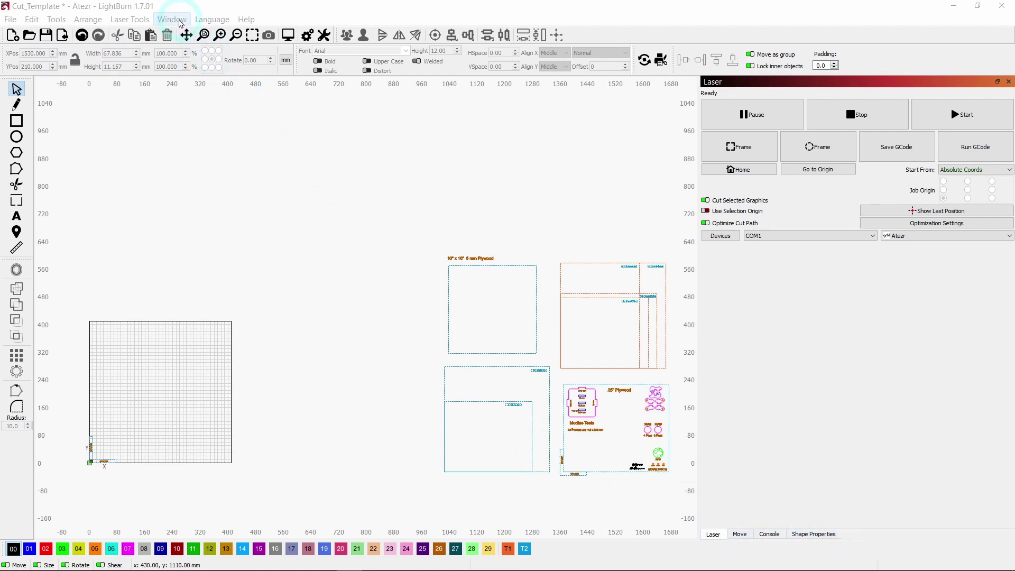
- Show the Cuts / Layers panel in the right dock, listing Notes, Signature, Outlines, Pockets and Cut-Outs
left_click(176, 22)
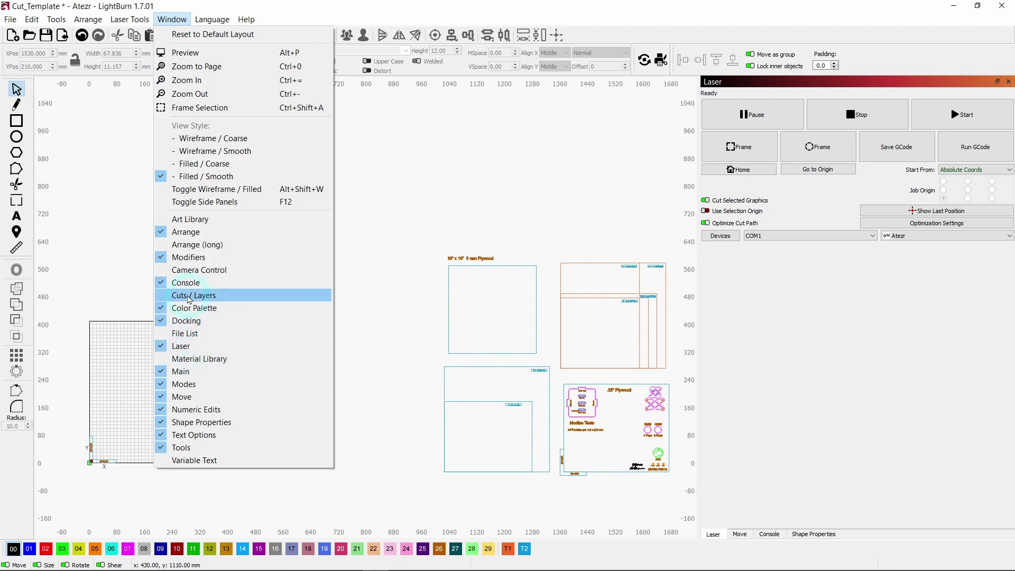
left_click(186, 295)
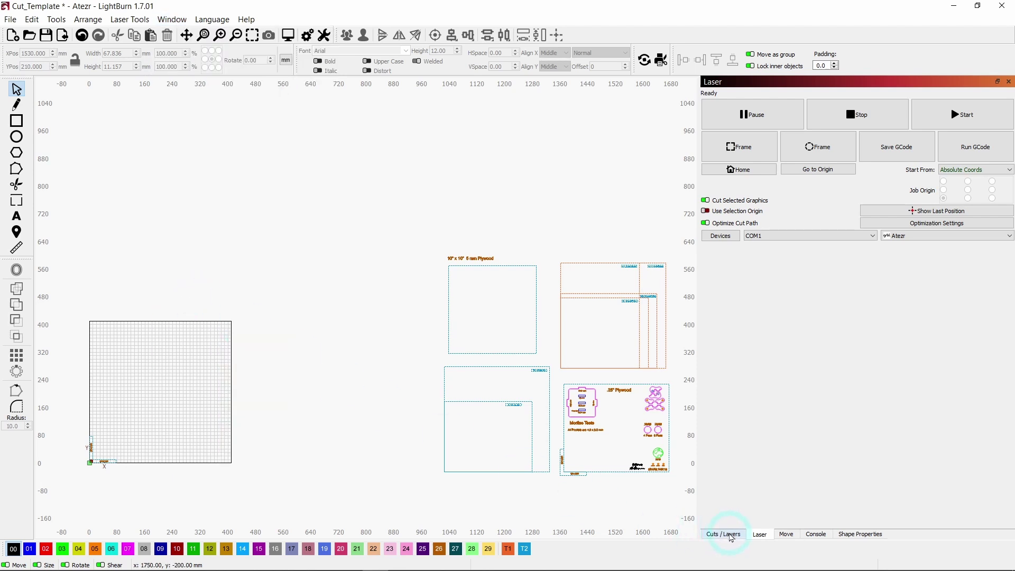
left_click(732, 536)
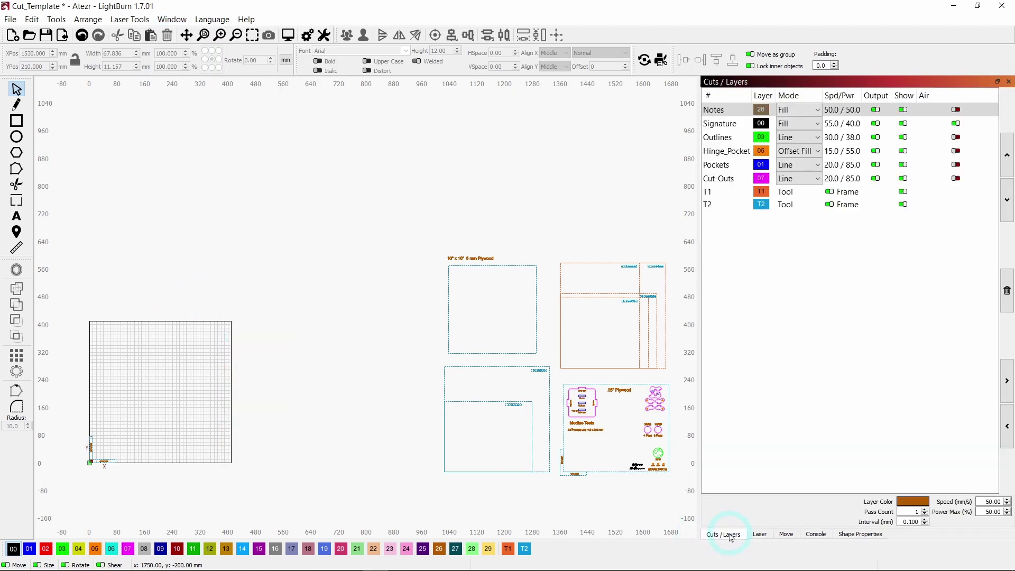
left_click(710, 142)
- Save the project as Layer_Management_Video_2 alongside the existing Layer_Management_Video file
left_click(10, 19)
left_click(37, 77)
left_click(164, 130)
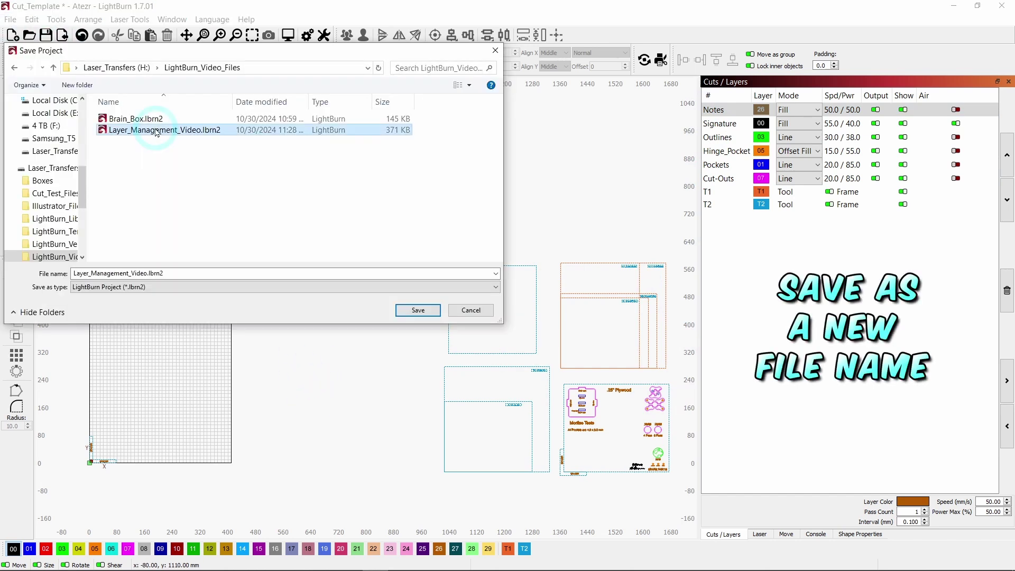
left_click(143, 273)
double_click(147, 274)
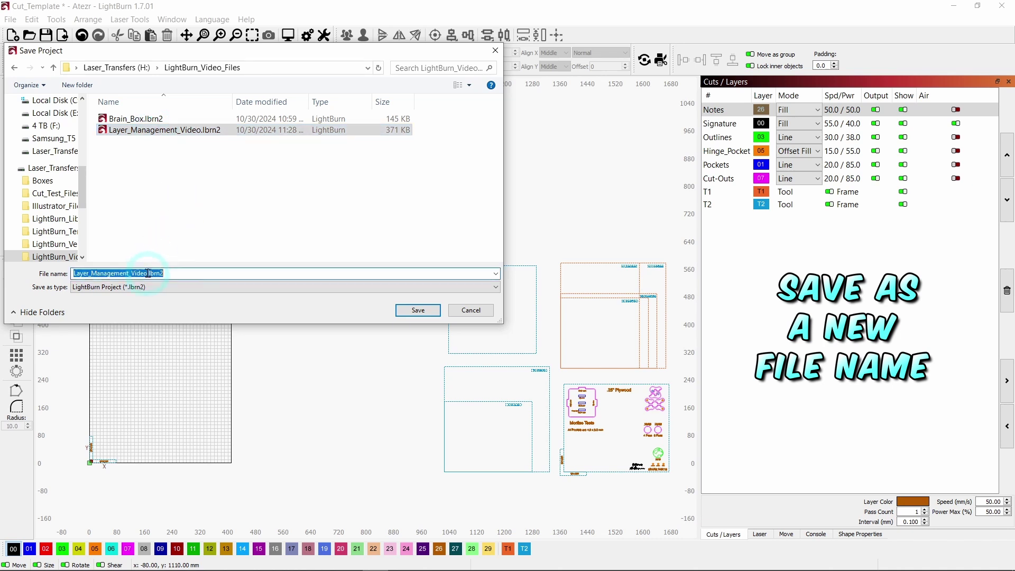
left_click(162, 273)
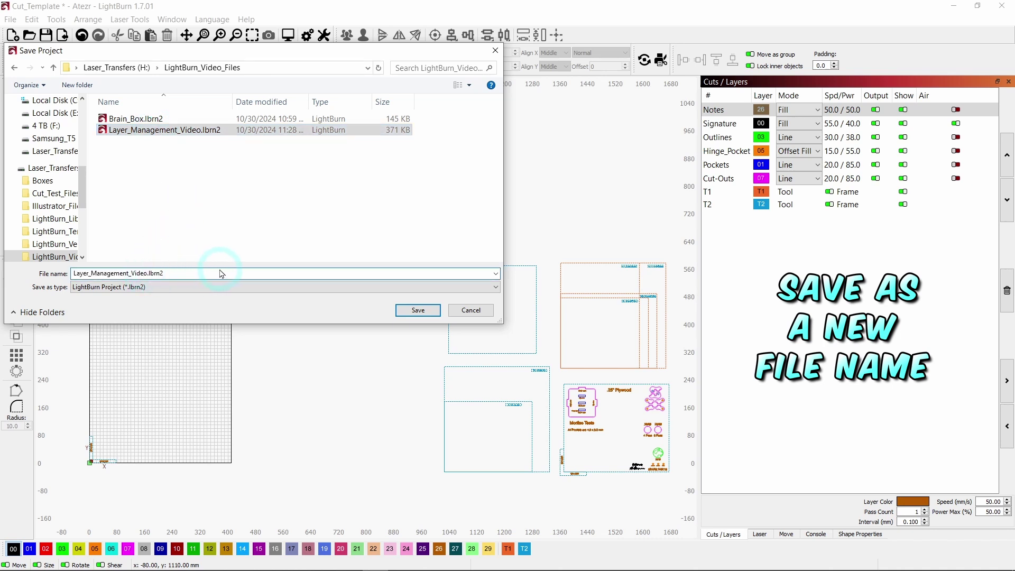
type("_2")
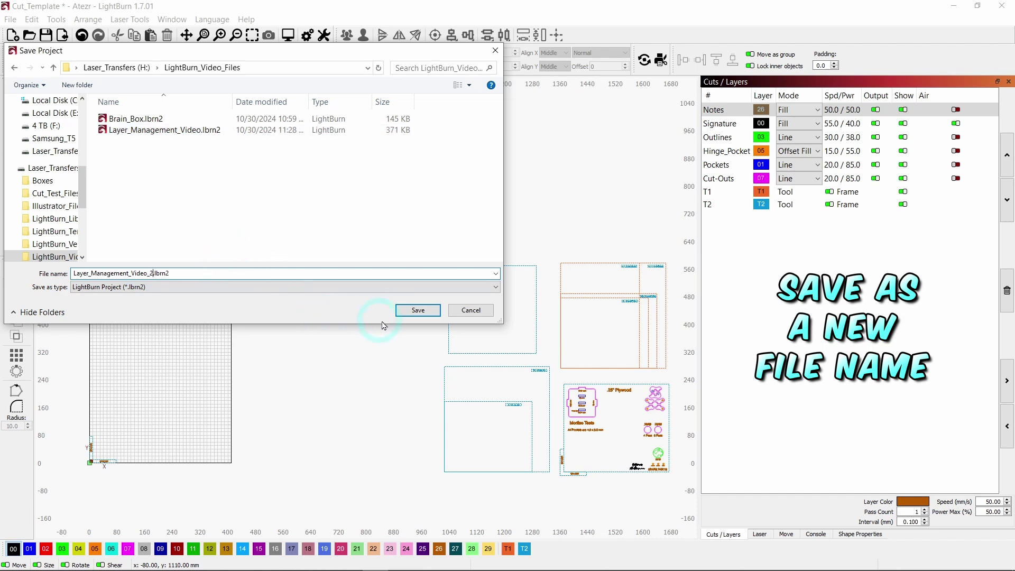
left_click(429, 312)
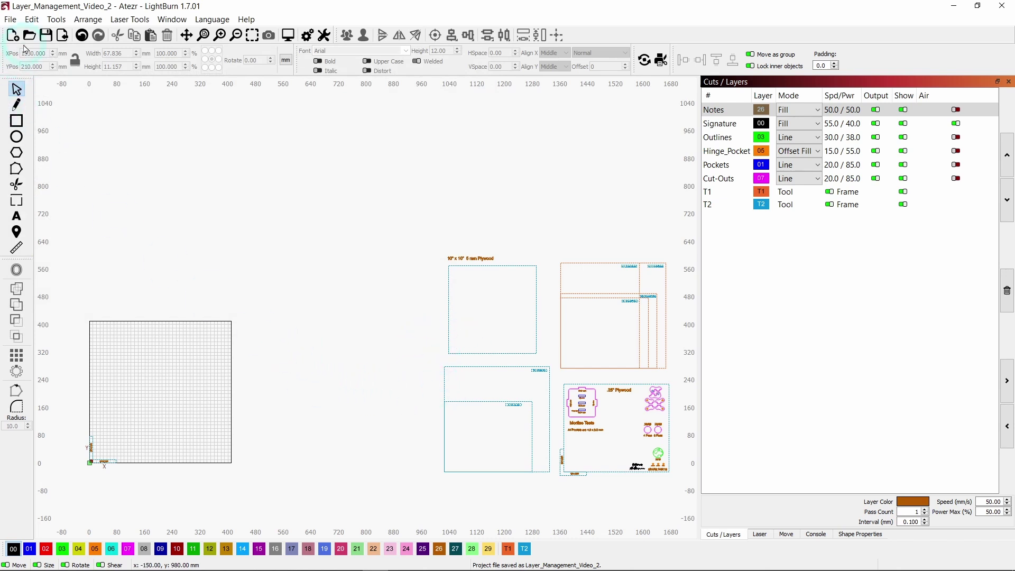
- Import Brain_Box.lbrn2 and zoom in on its 10" x 12" 5 mm plywood layout
left_click(11, 20)
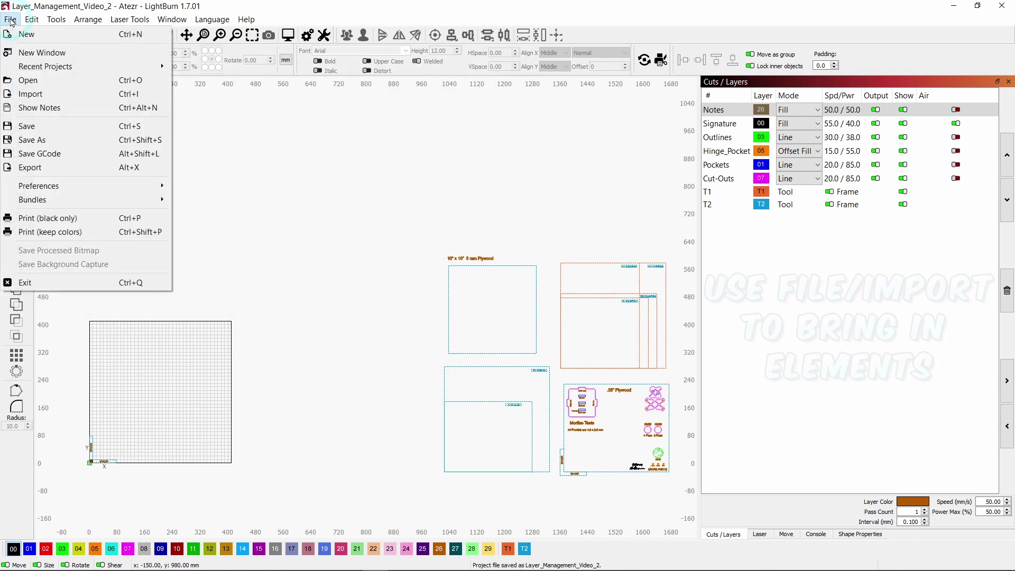
left_click(29, 94)
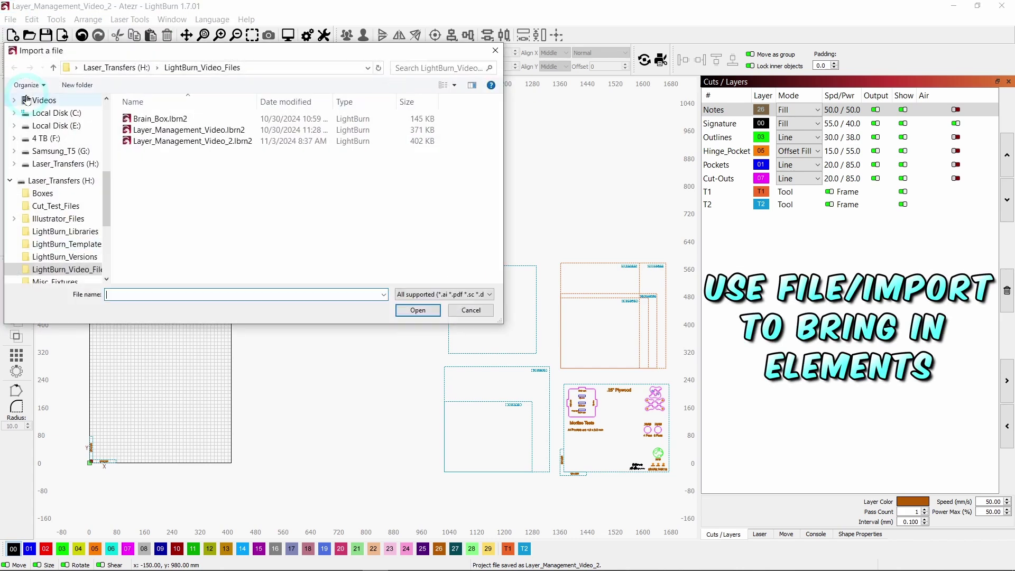
left_click(158, 118)
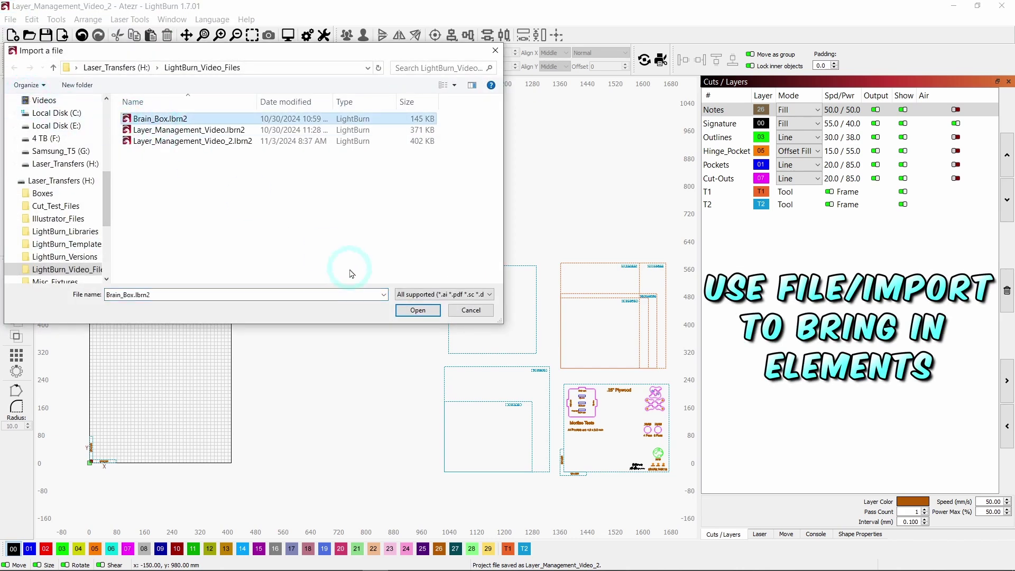
left_click(422, 314)
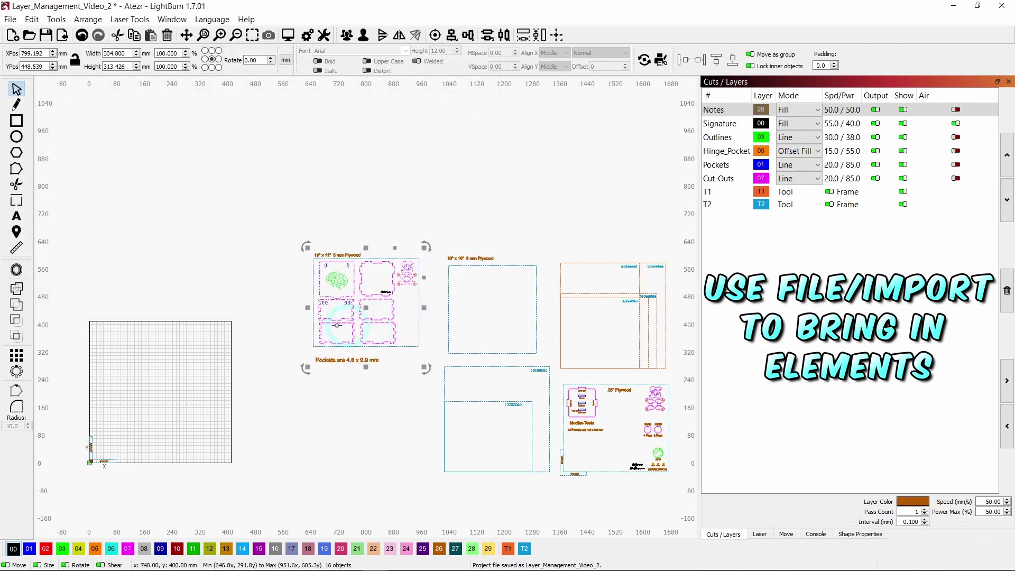
scroll(410, 287, "up", 1)
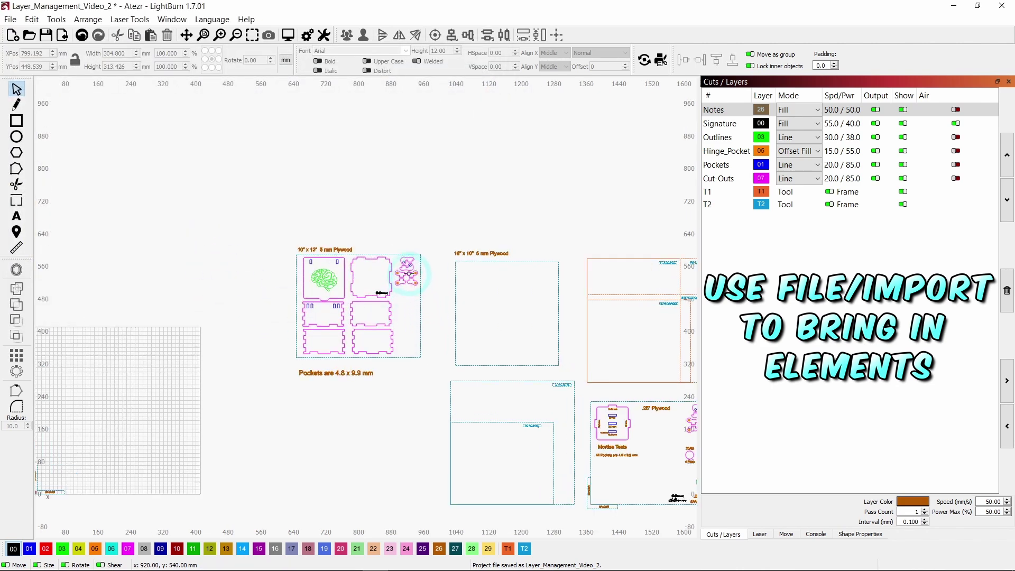
scroll(409, 274, "up", 1)
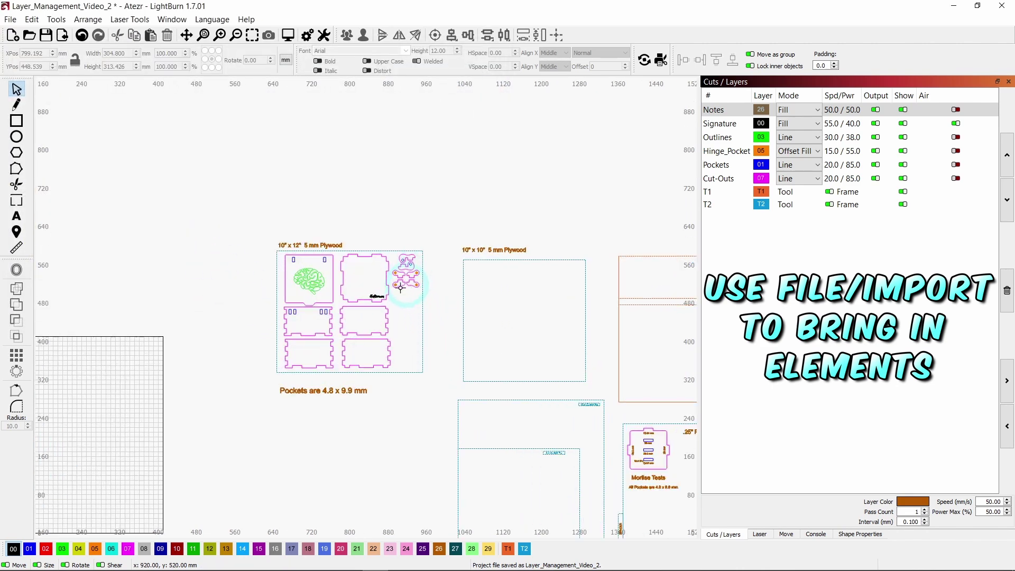
left_click(11, 20)
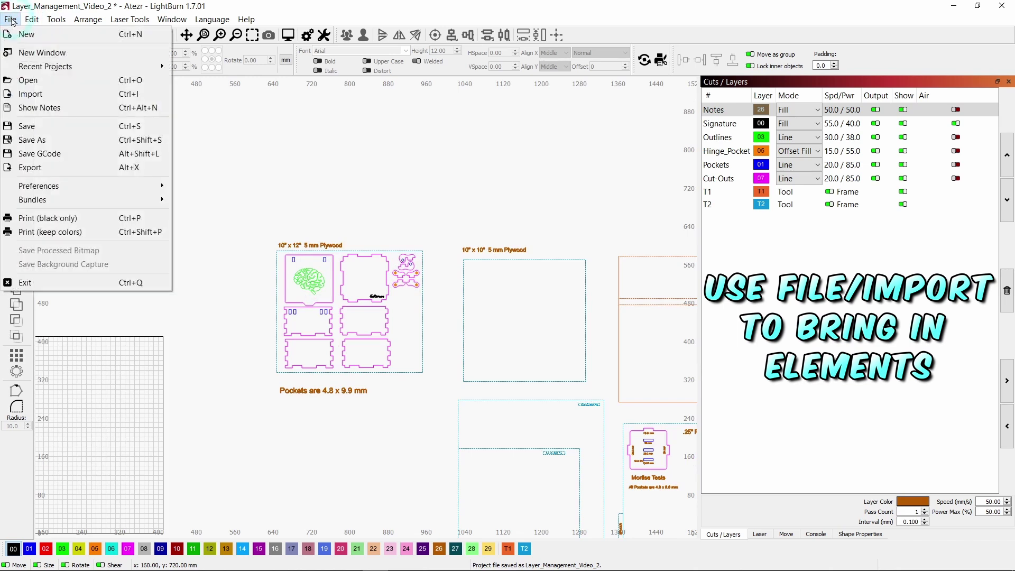
- Import 5_Inch_Bison_Skull_w_Rope.AI from the Illustrator_Files folder
left_click(29, 94)
left_click(61, 180)
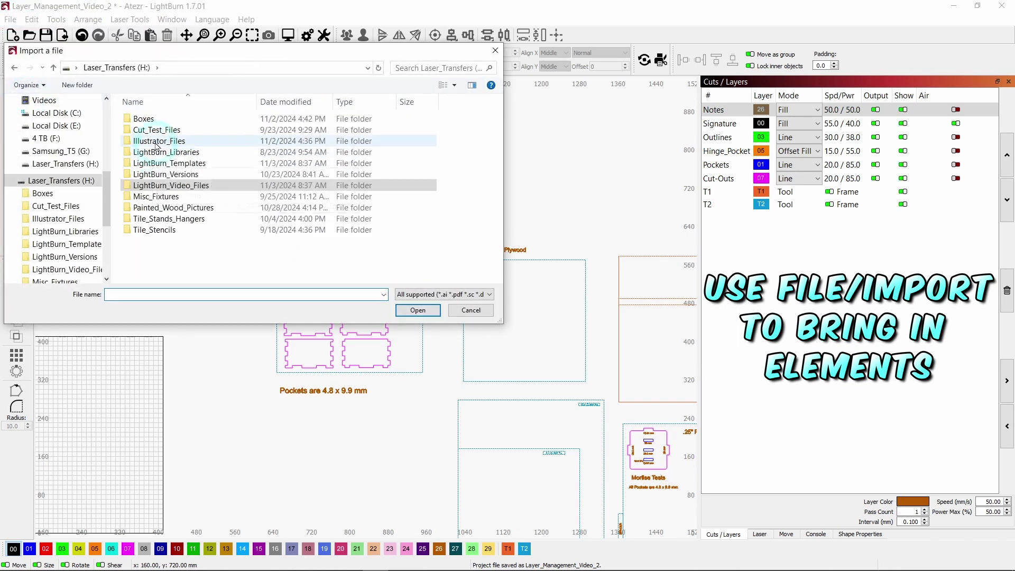
double_click(159, 143)
left_click(153, 132)
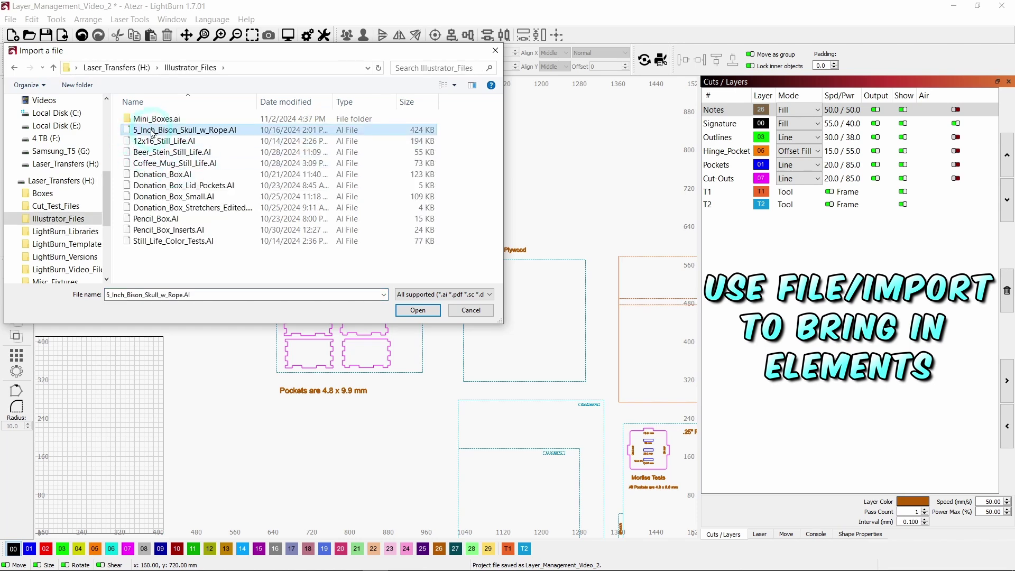
left_click(418, 310)
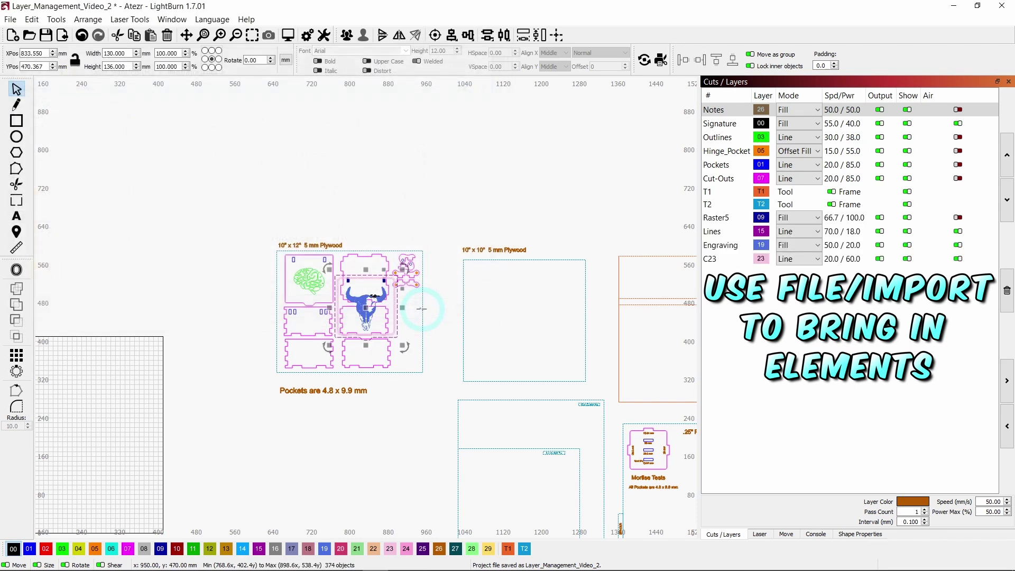
- Move the bison skull artwork below the brain box sheet
left_click_drag(367, 308, 347, 469)
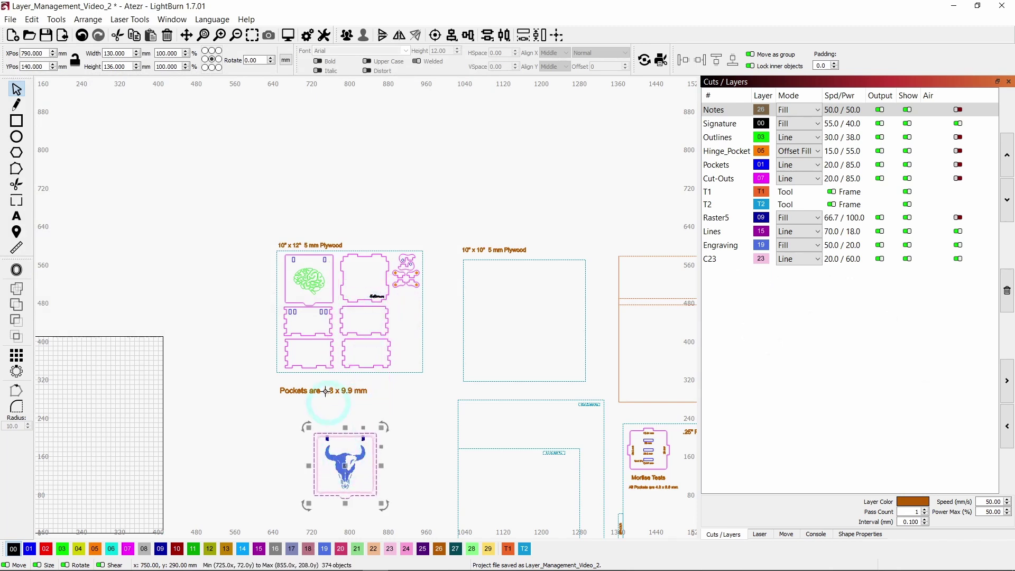
scroll(346, 469, "down", 2)
scroll(349, 465, "up", 5)
left_click(310, 459)
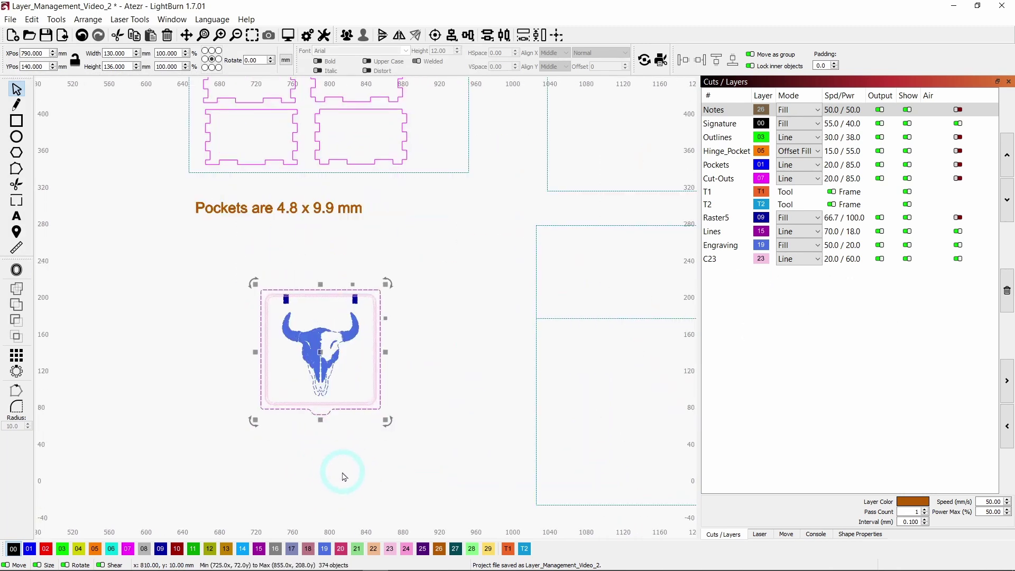
scroll(332, 409, "up", 4)
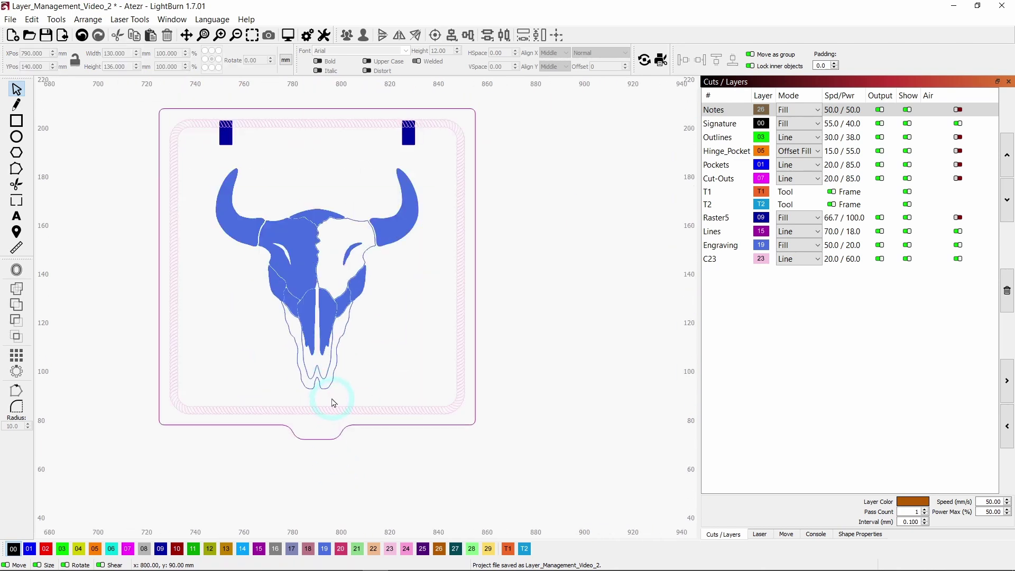
- Select every part of the bison skull and assign it to the green 03 Outlines layer
scroll(350, 305, "down", 2)
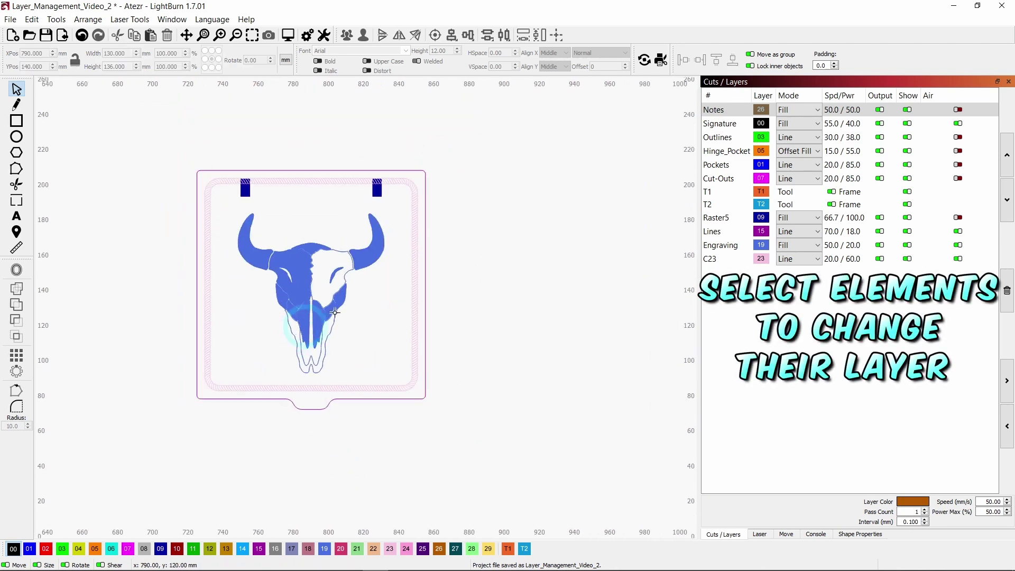
left_click_drag(463, 148, 135, 465)
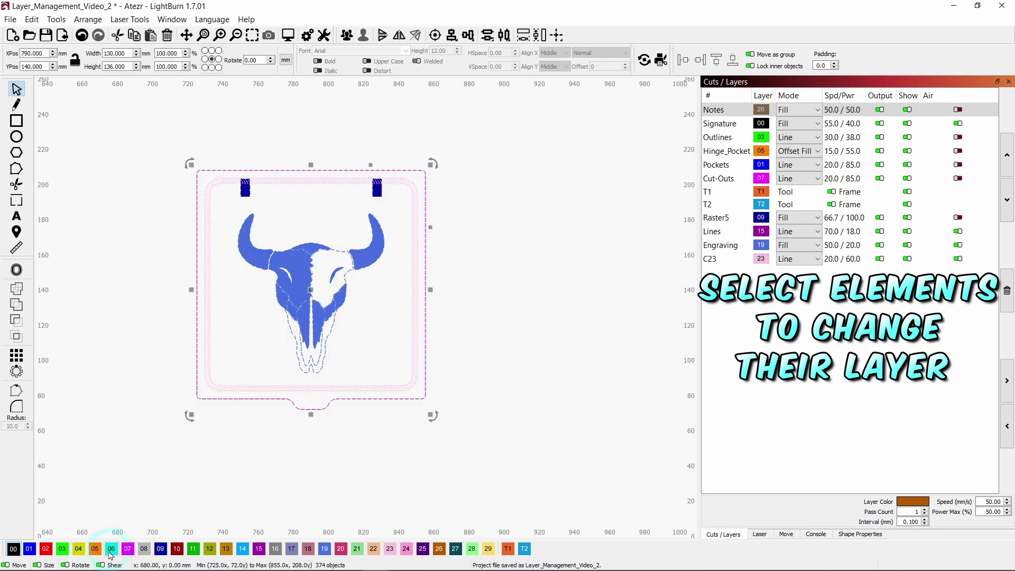
left_click(61, 549)
left_click(201, 525)
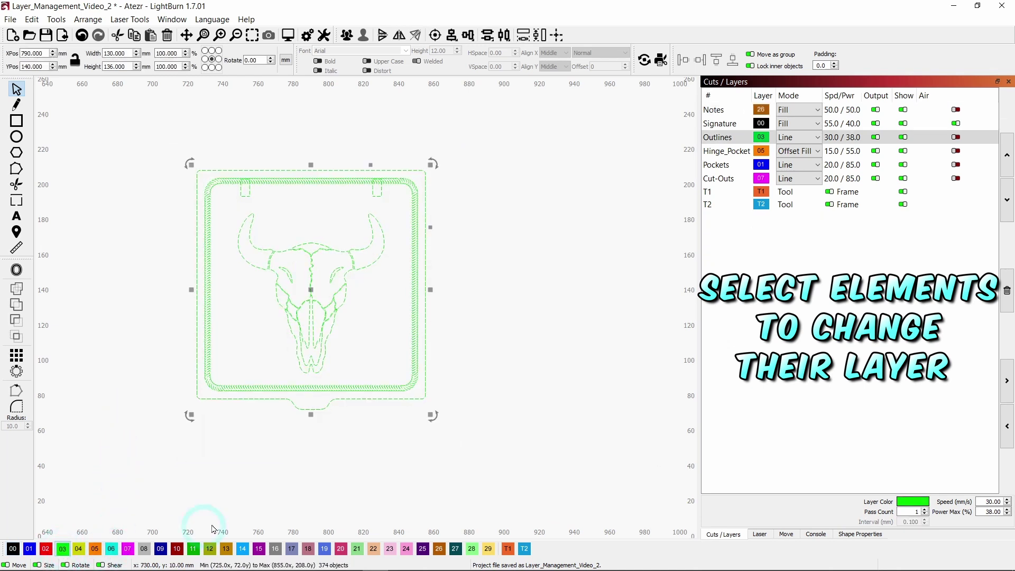
scroll(321, 303, "up", 2)
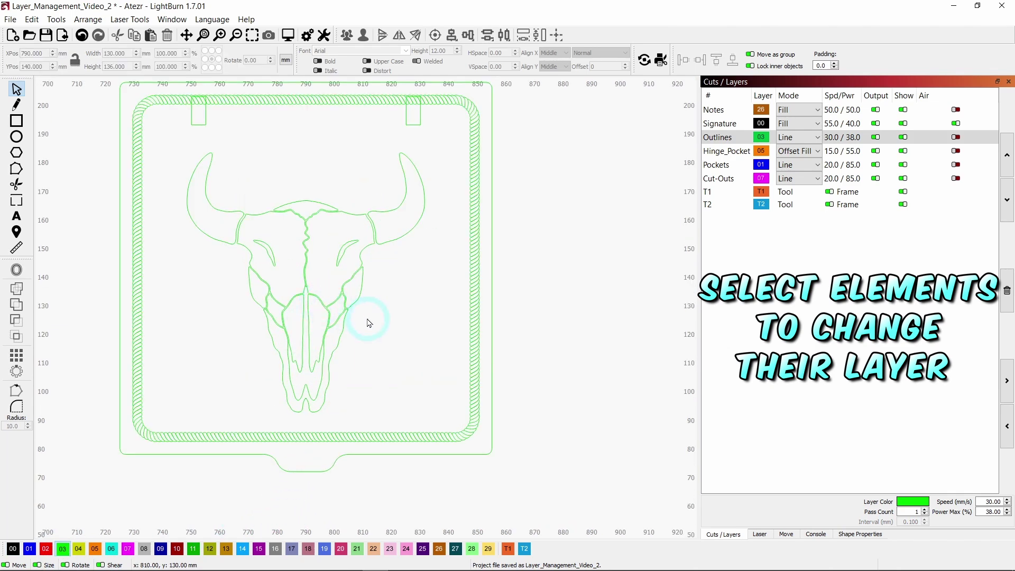
scroll(363, 324, "down", 2)
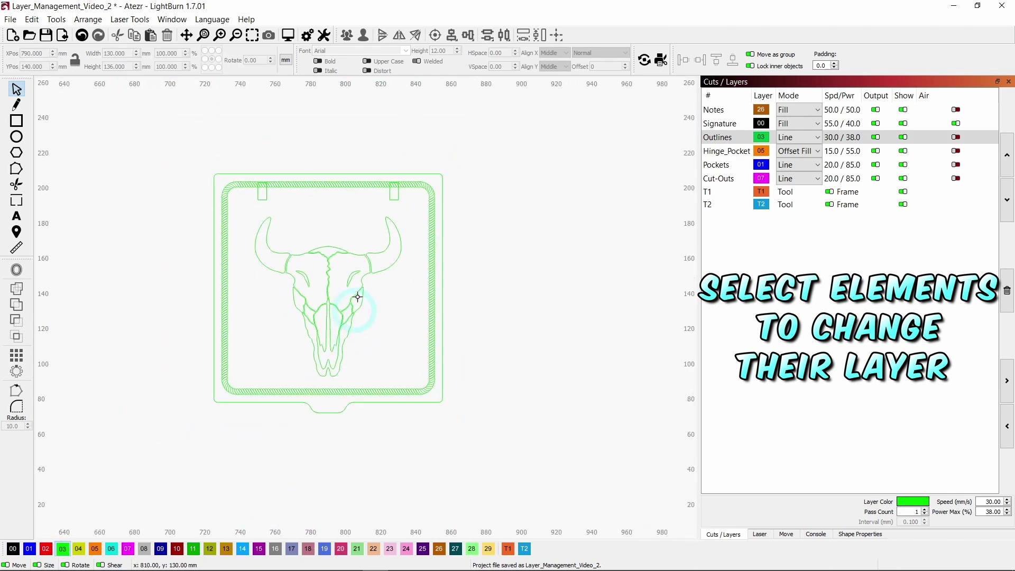
scroll(390, 220, "up", 1)
- Put the two small top tabs onto the blue 01 Pockets layer
left_click(398, 186)
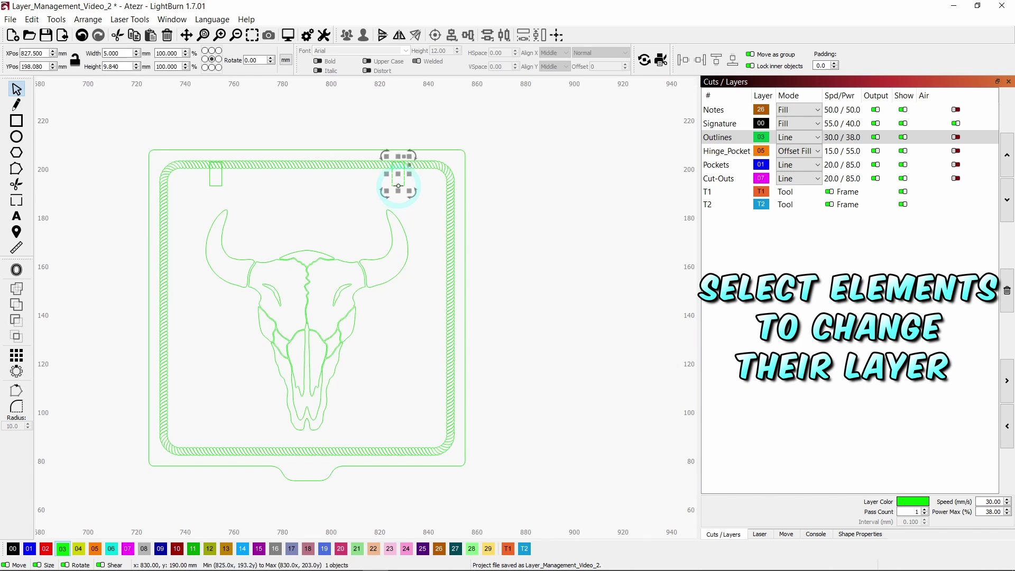
left_click(220, 182, "shift")
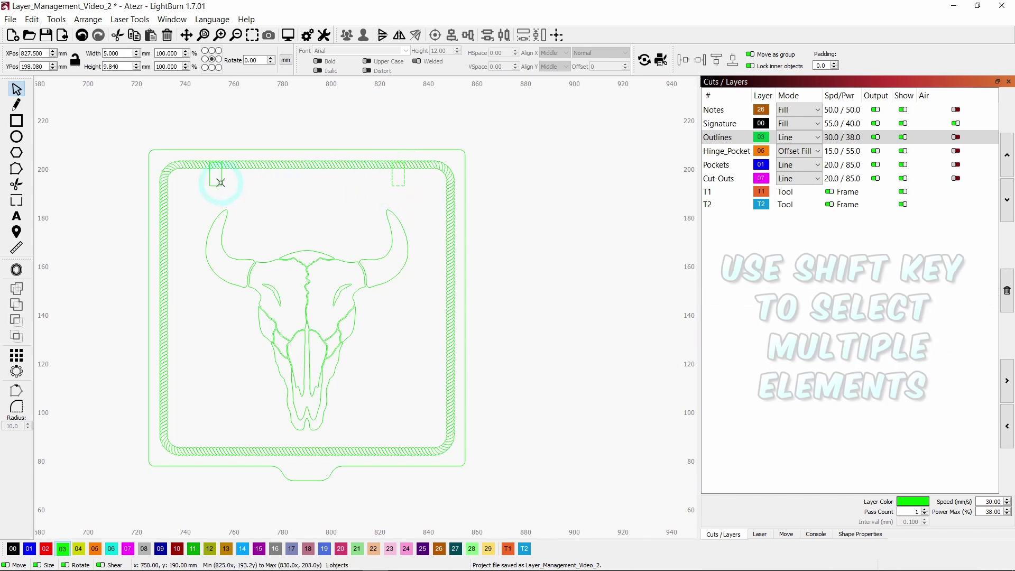
left_click(30, 550)
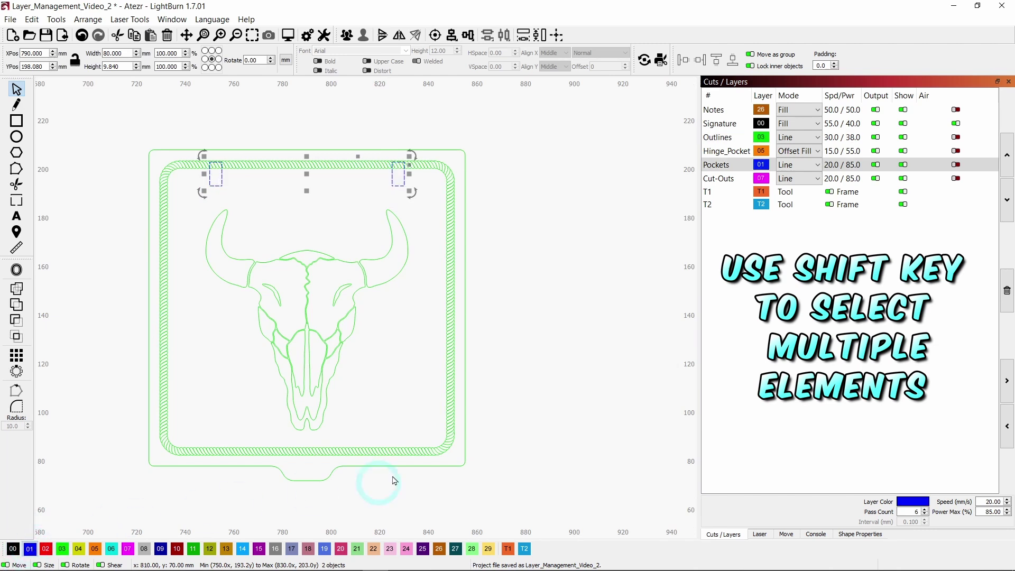
left_click(531, 424)
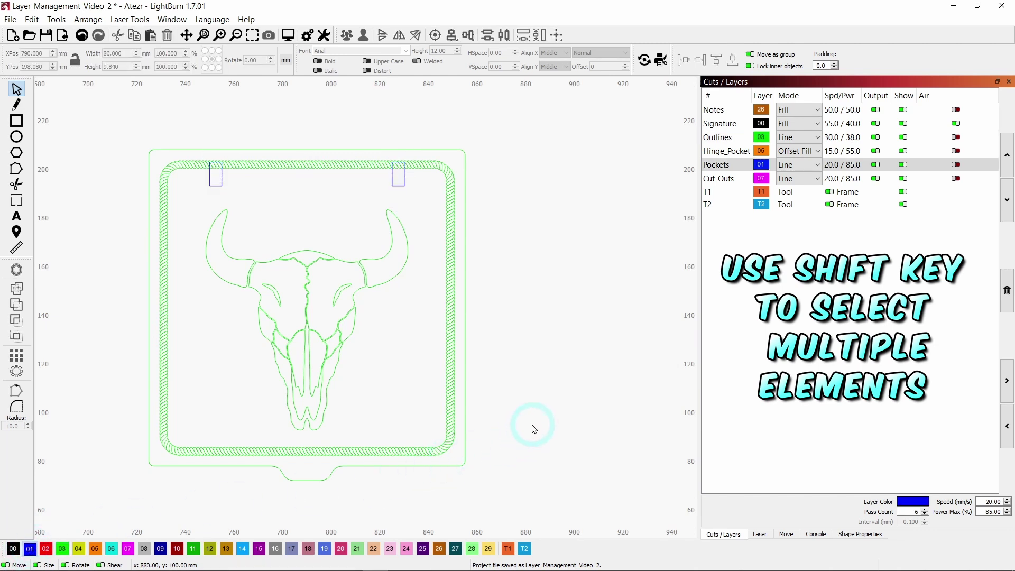
- Put the panel's outer outline onto the magenta 07 Cut-Outs layer
left_click(464, 431)
left_click(193, 549)
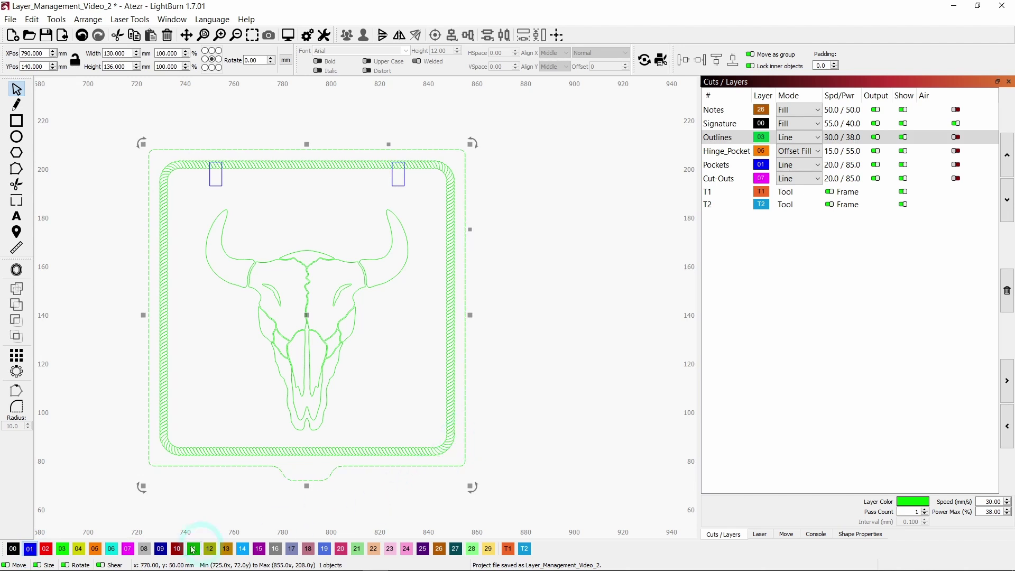
left_click(127, 550)
left_click(612, 404)
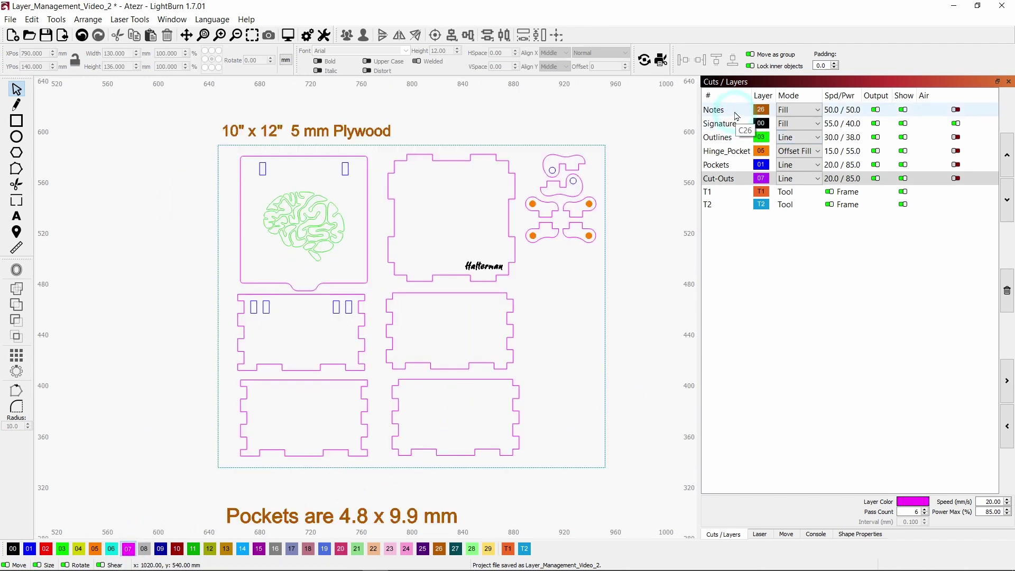
right_click(735, 113)
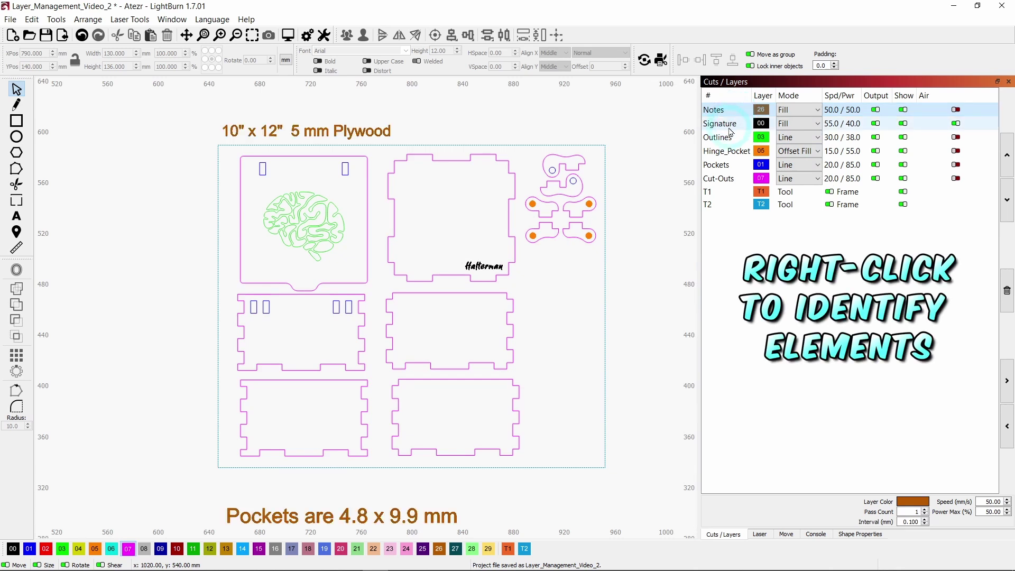
- Toggle Notes output off and back on, then inspect settings for Signature through T1
left_click(875, 110)
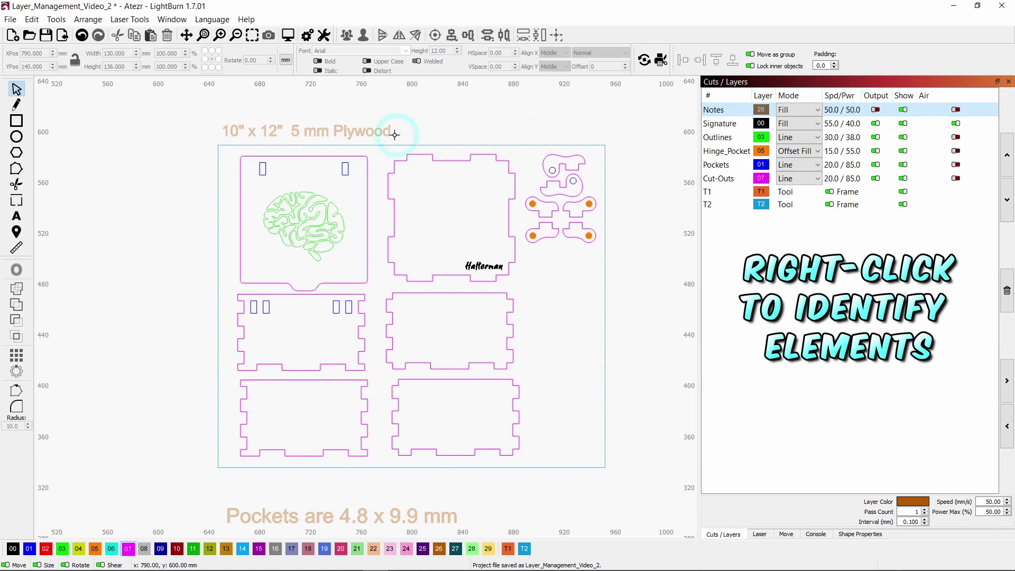
left_click(876, 111)
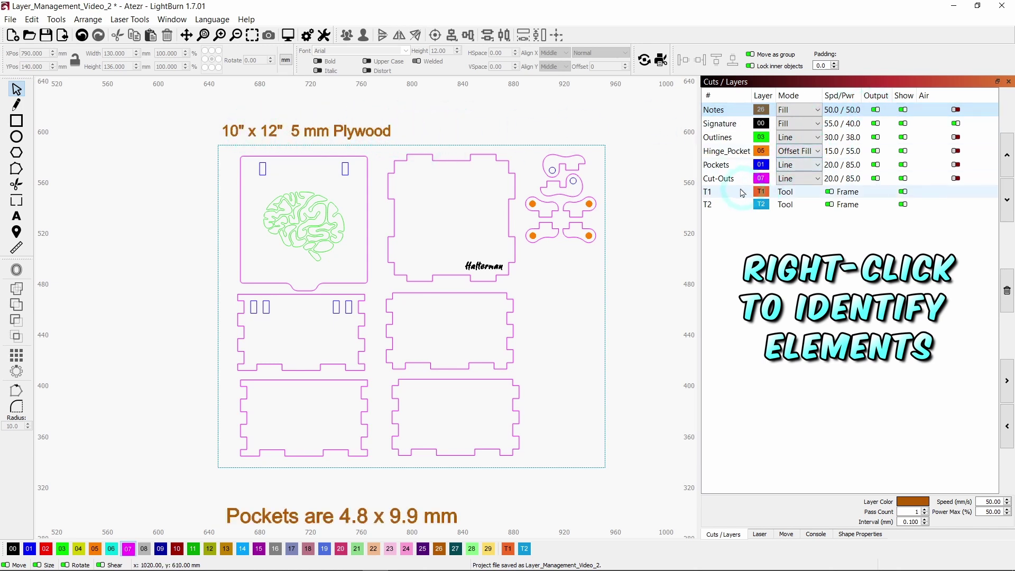
left_click(724, 127)
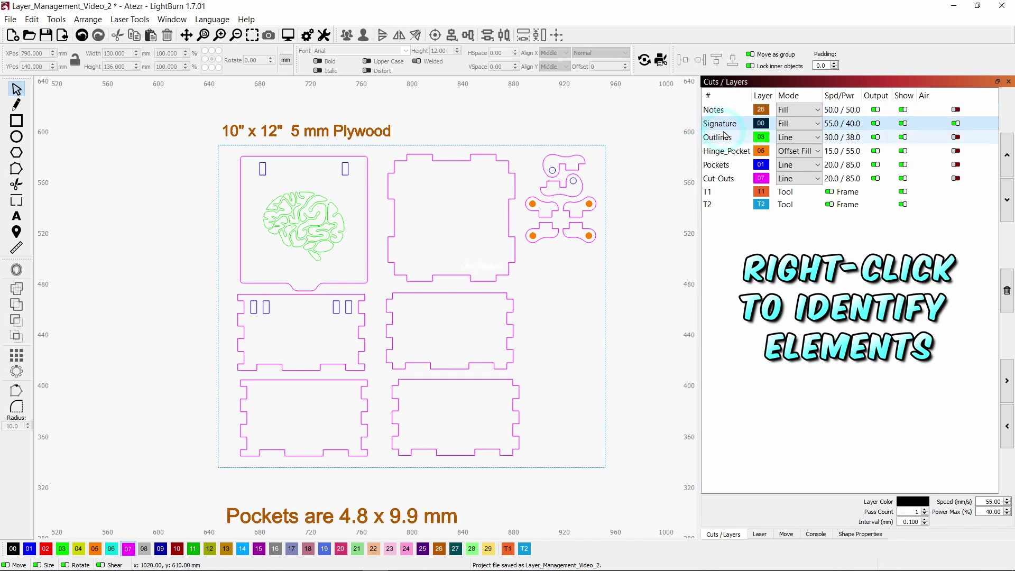
left_click(723, 142)
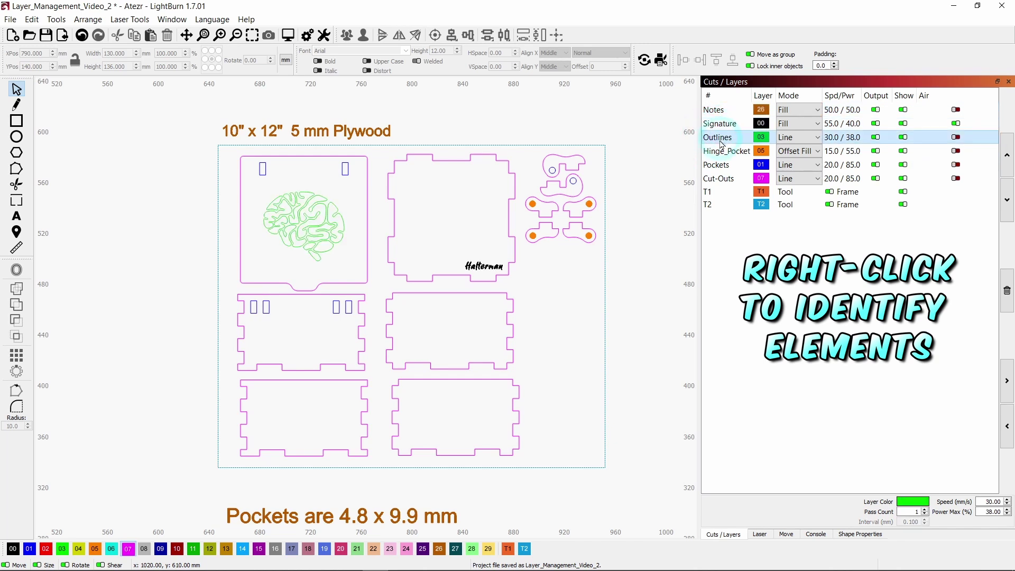
left_click(726, 154)
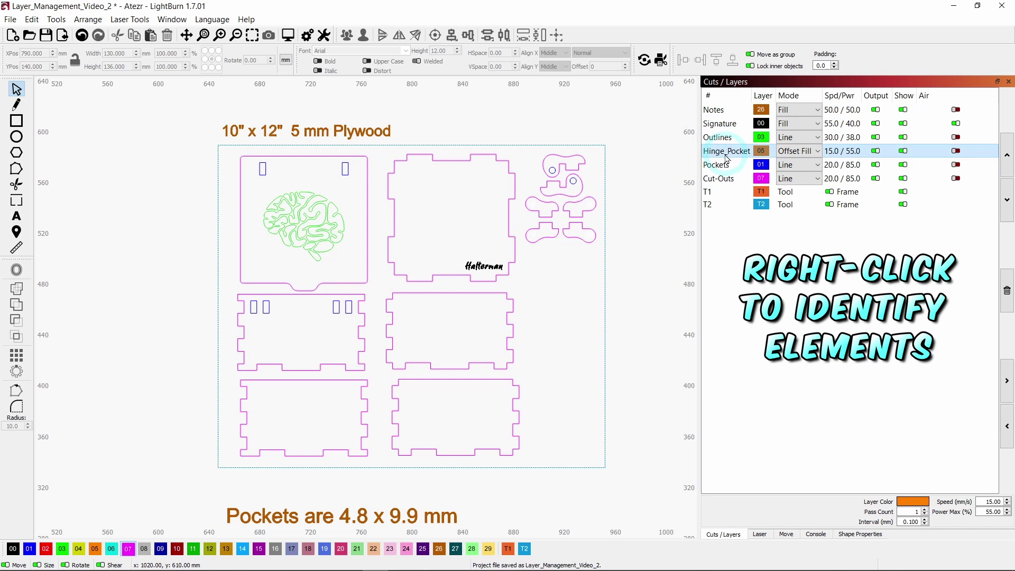
left_click(725, 168)
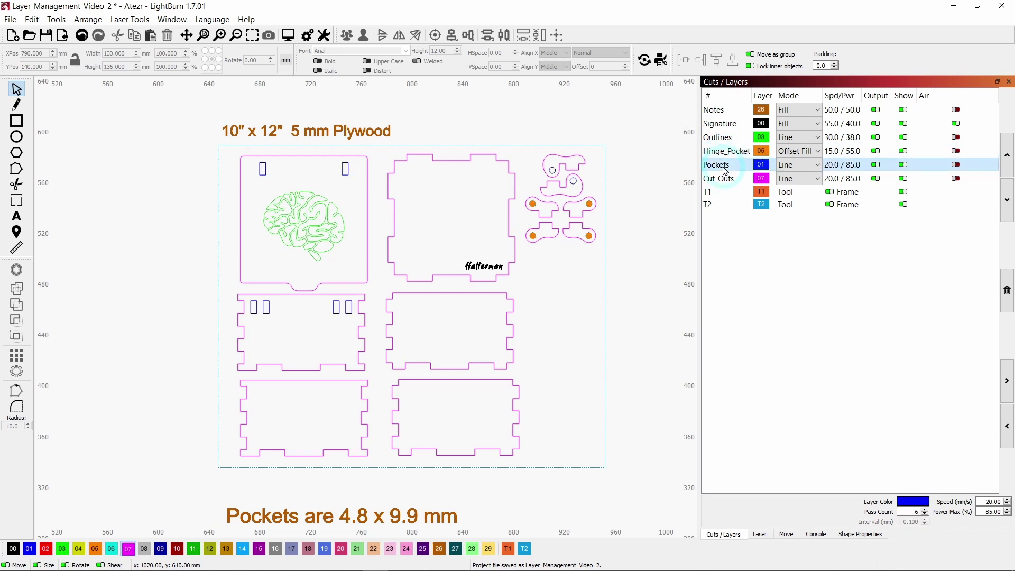
left_click(722, 180)
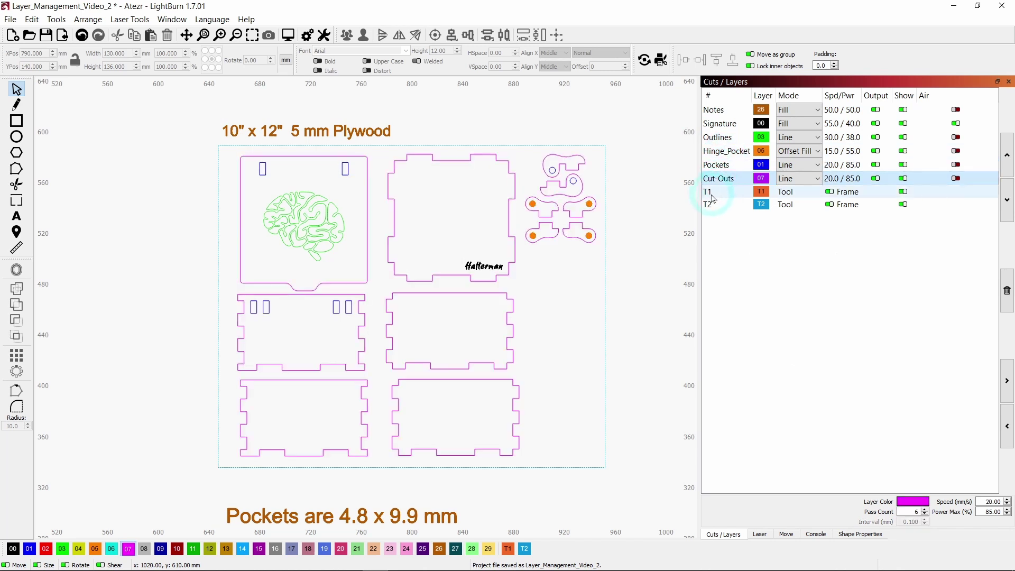
left_click(713, 196)
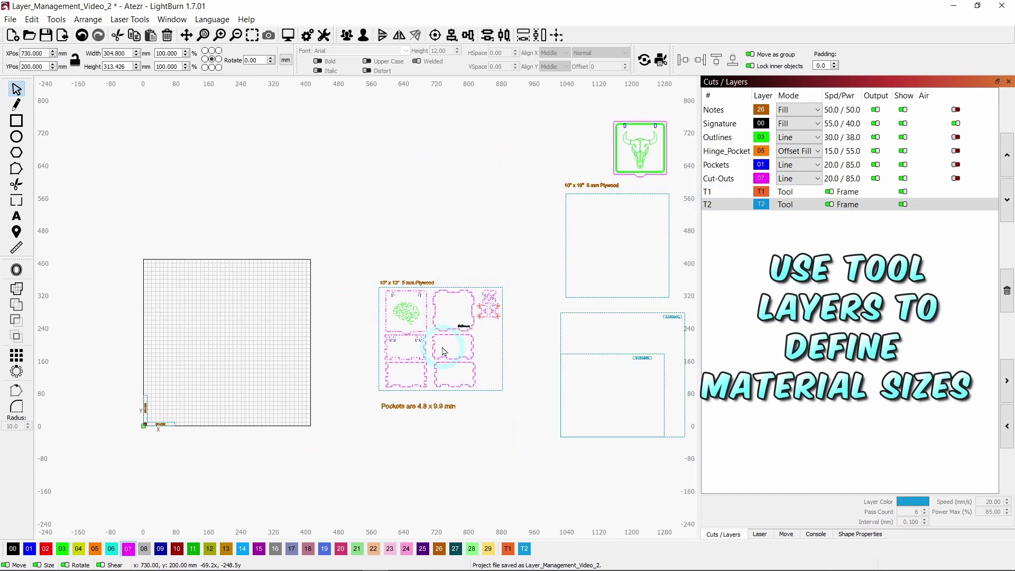
- Duplicate the 10" x 12" plywood layout onto the bed grid and delete the copy's pockets note
left_click(416, 405)
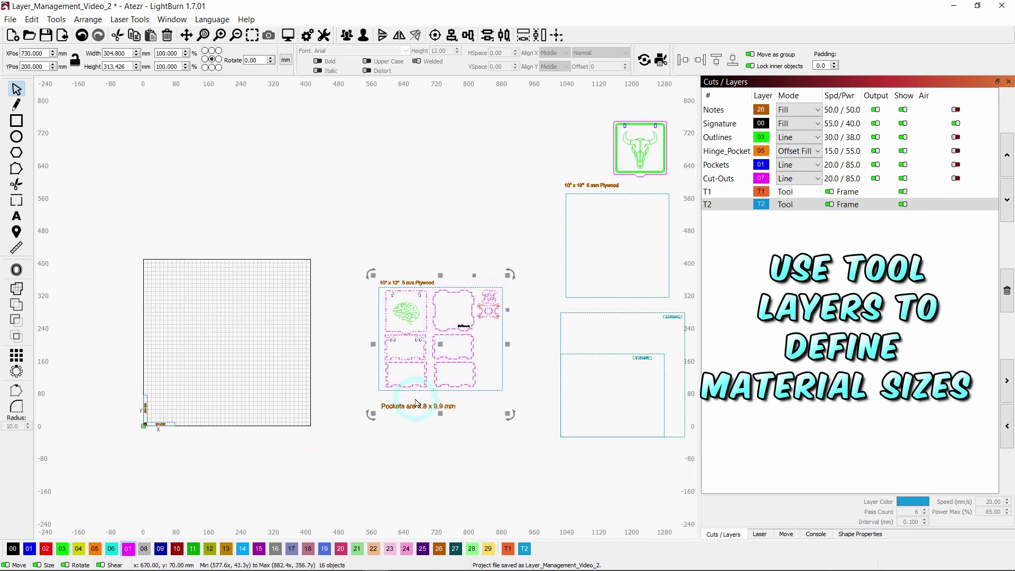
left_click(463, 349)
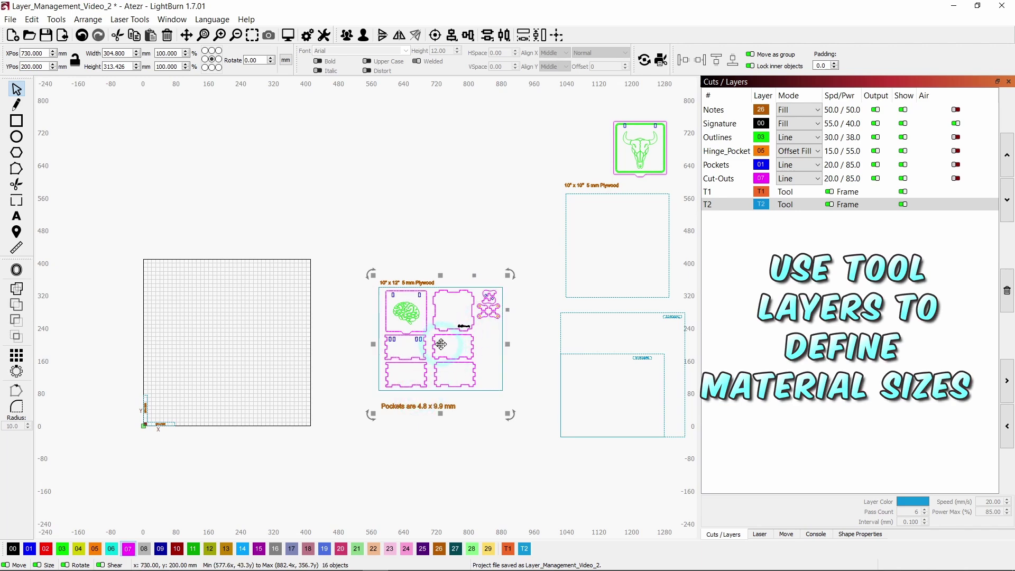
key("ctrl+d")
left_click_drag(440, 344, 215, 374)
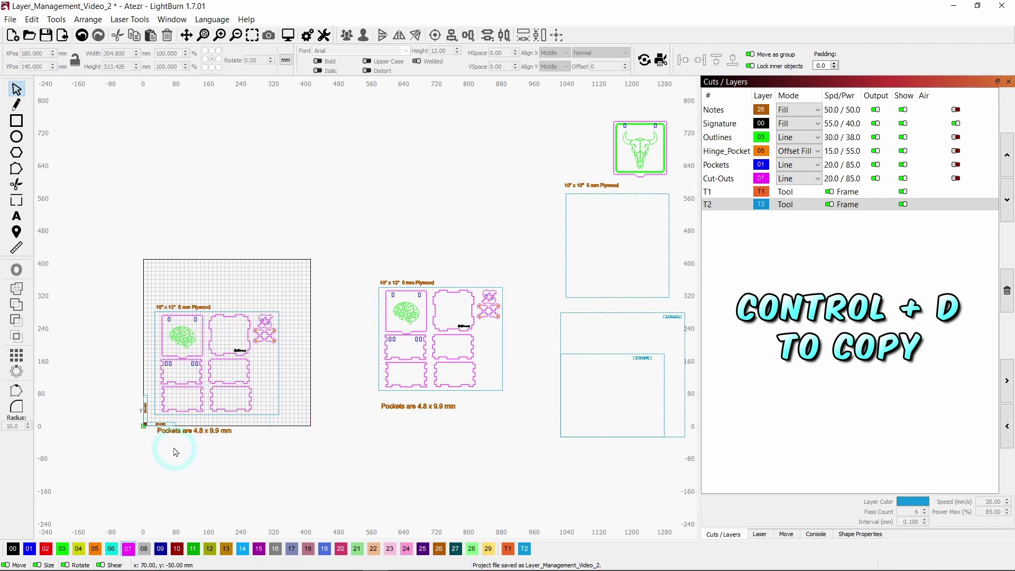
scroll(172, 447, "up", 3)
left_click(205, 417)
key("Delete")
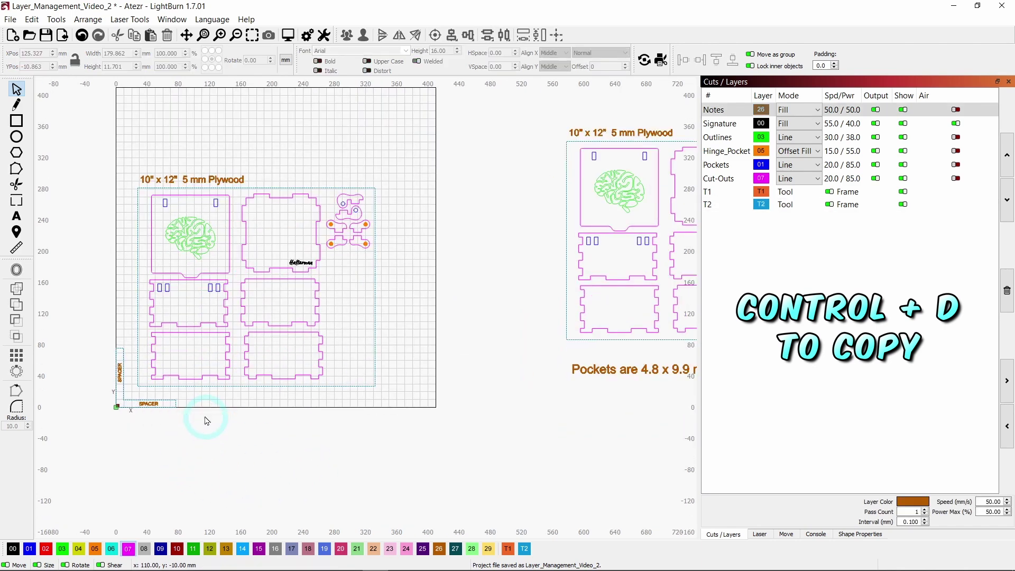
- Delete the copy's plywood size label and move all box parts to the 10,10 mm corner
left_click(204, 178)
key("Delete")
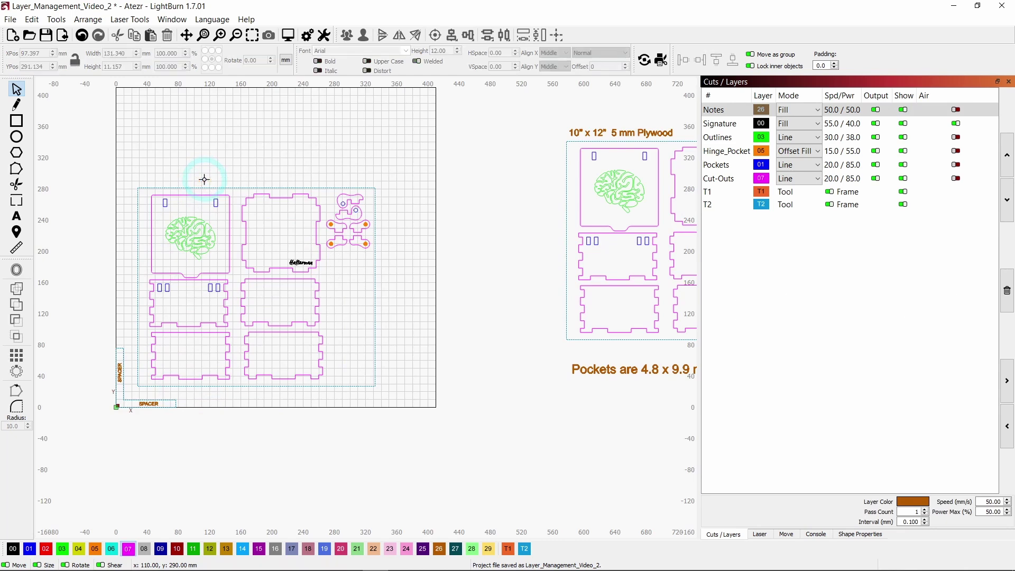
left_click_drag(394, 168, 129, 394)
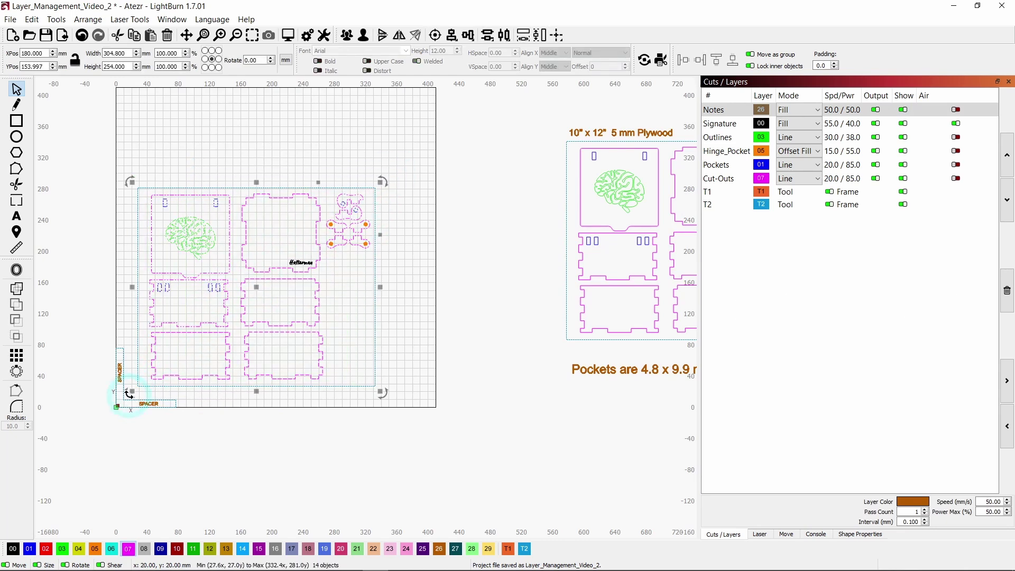
scroll(129, 394, "up", 10)
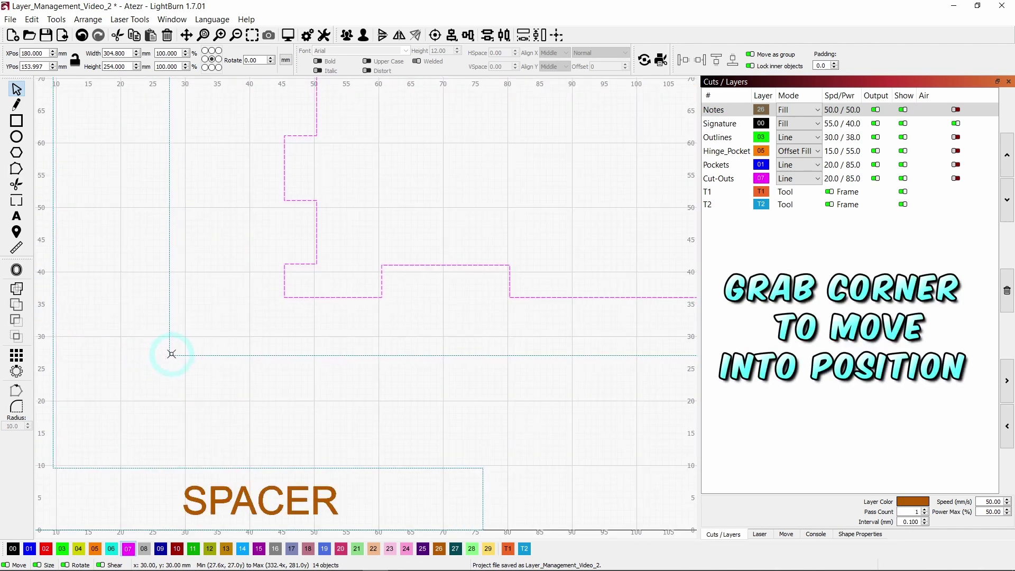
left_click_drag(171, 353, 54, 469)
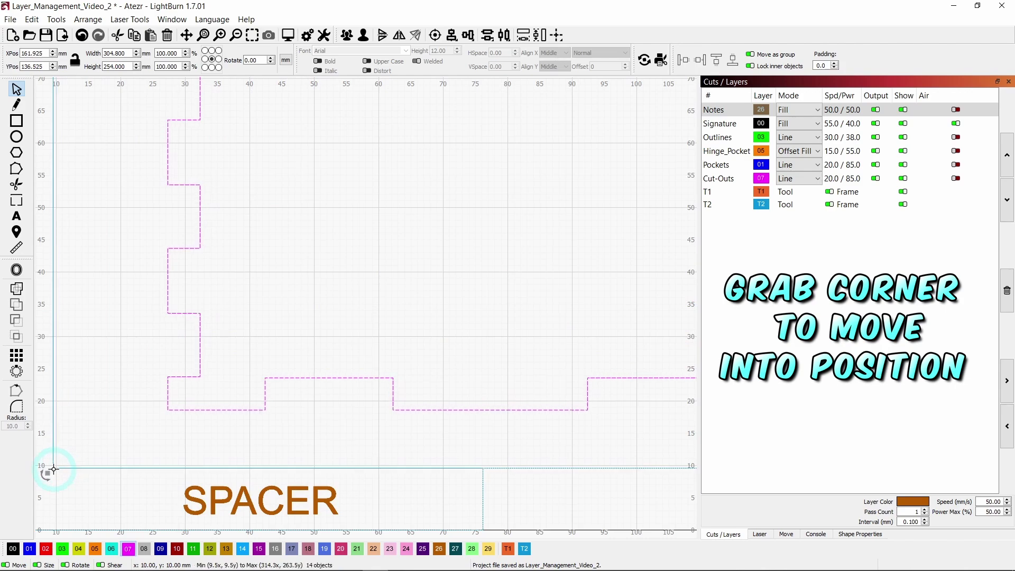
scroll(277, 329, "down", 10)
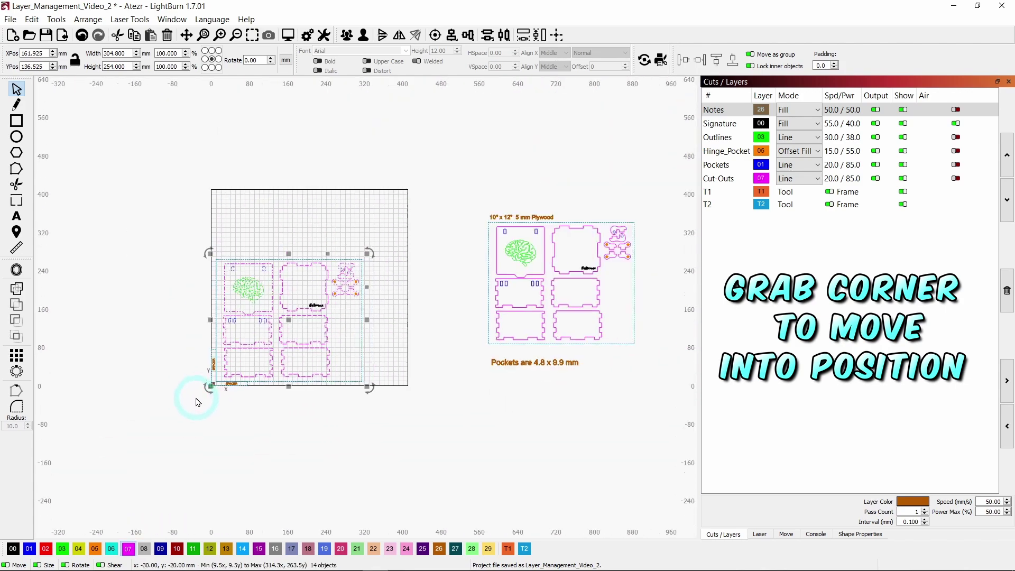
scroll(370, 273, "up", 4)
scroll(383, 282, "down", 2)
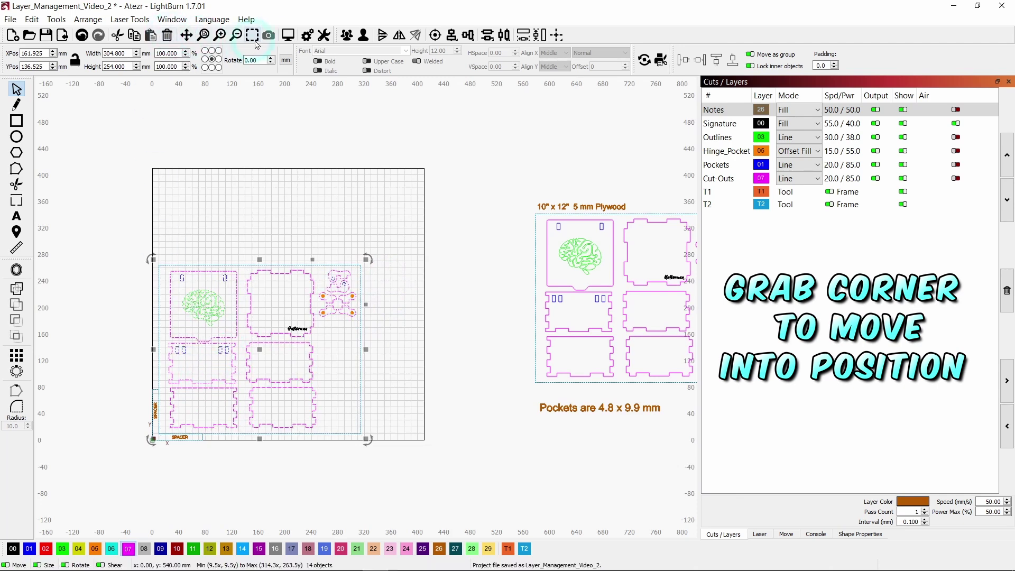
left_click(287, 36)
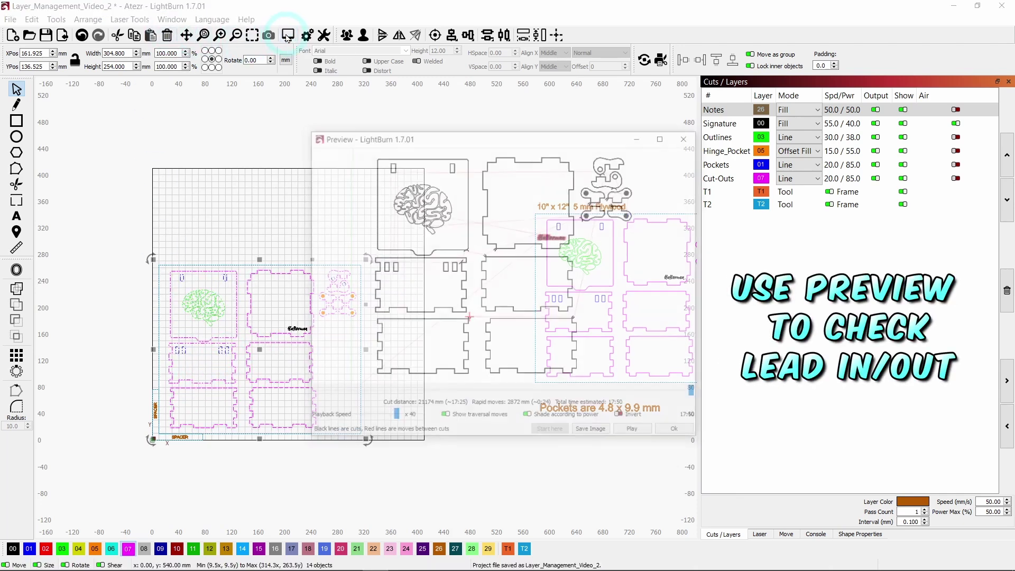
scroll(466, 317, "up", 5)
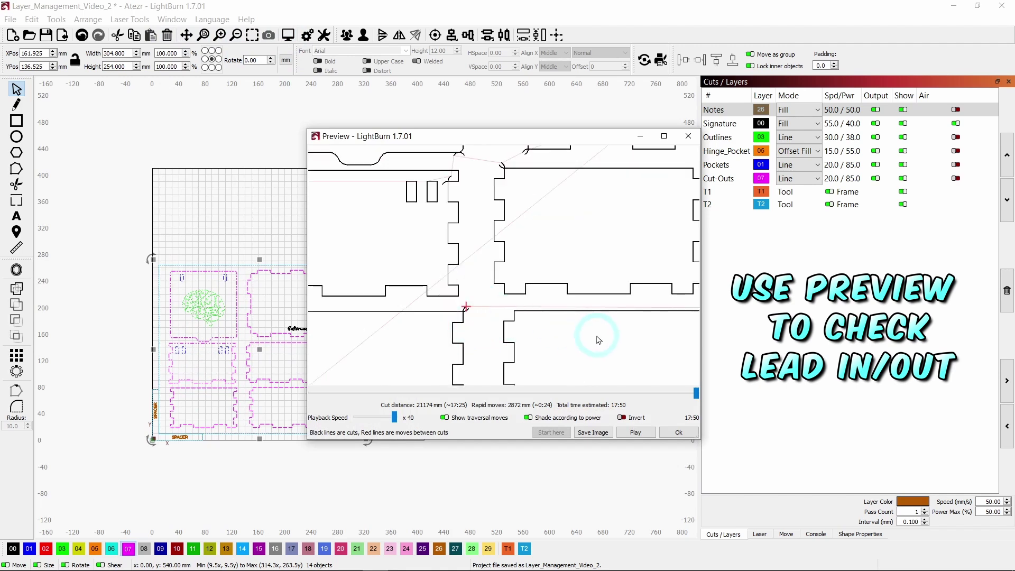
scroll(465, 306, "down", 5)
scroll(445, 282, "up", 5)
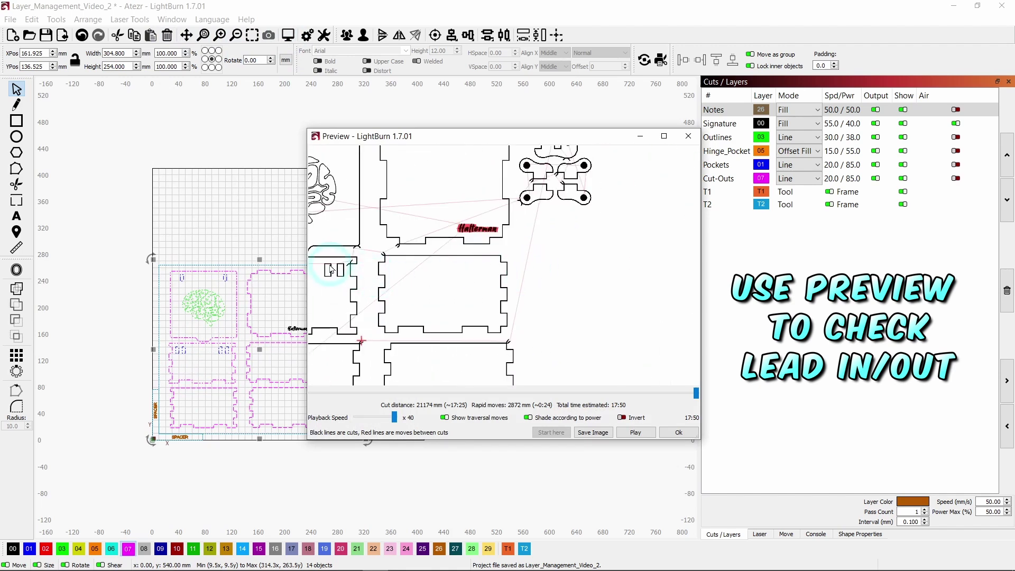
scroll(330, 270, "up", 10)
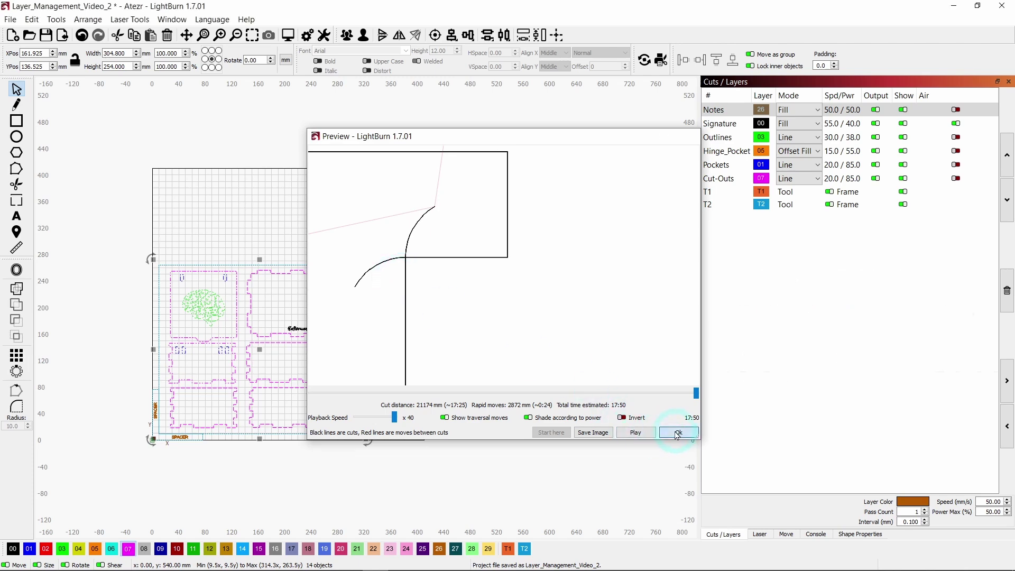
key("Escape")
scroll(340, 400, "down", 2)
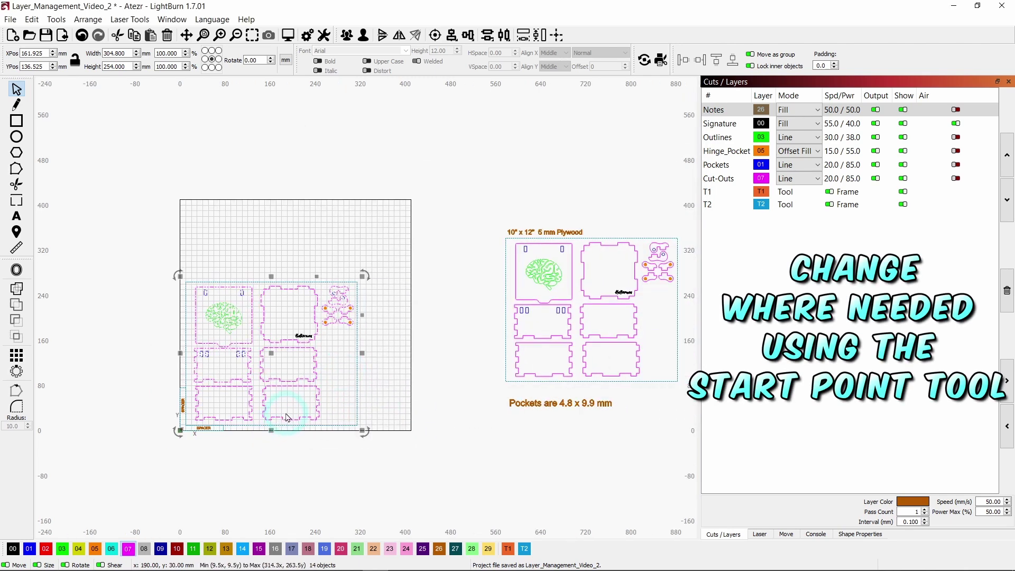
scroll(236, 428, "up", 4)
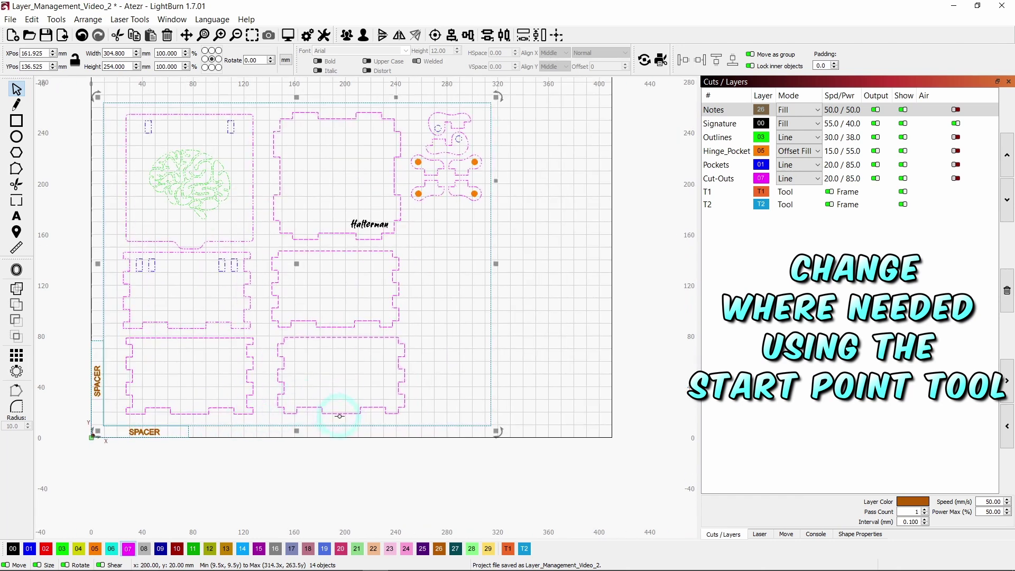
scroll(340, 416, "down", 1)
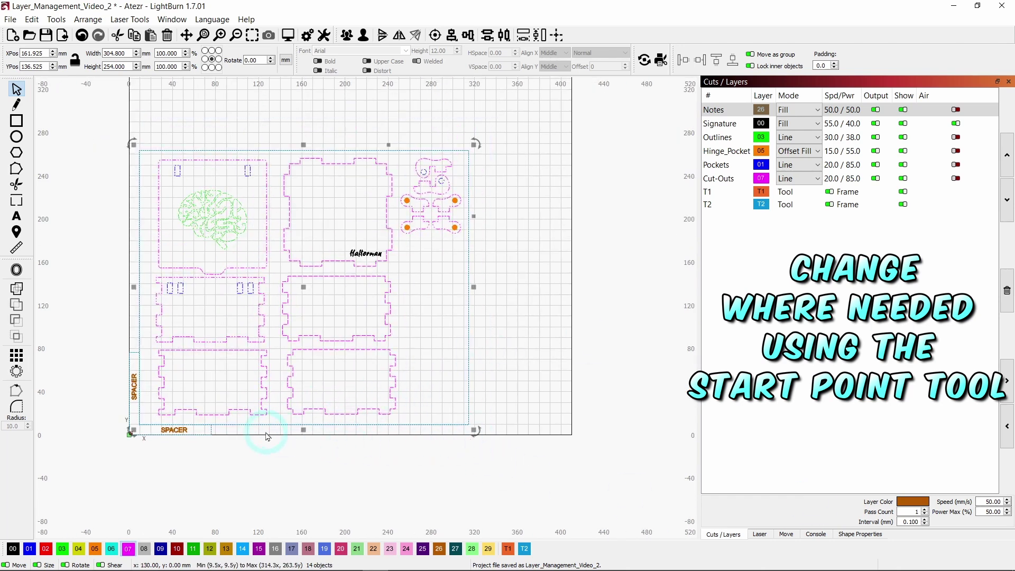
left_click(16, 390)
scroll(335, 423, "up", 6)
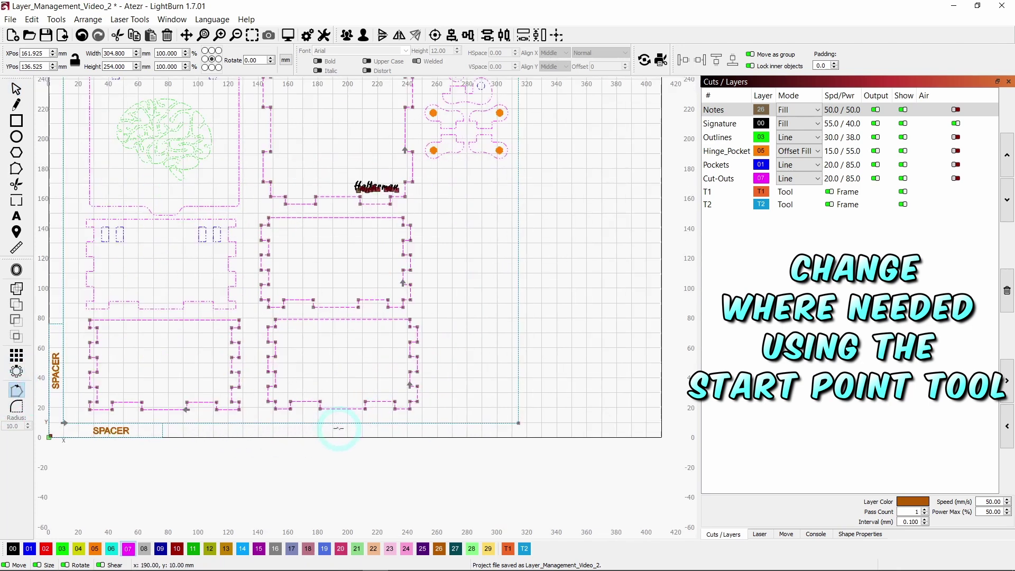
scroll(329, 407, "up", 3)
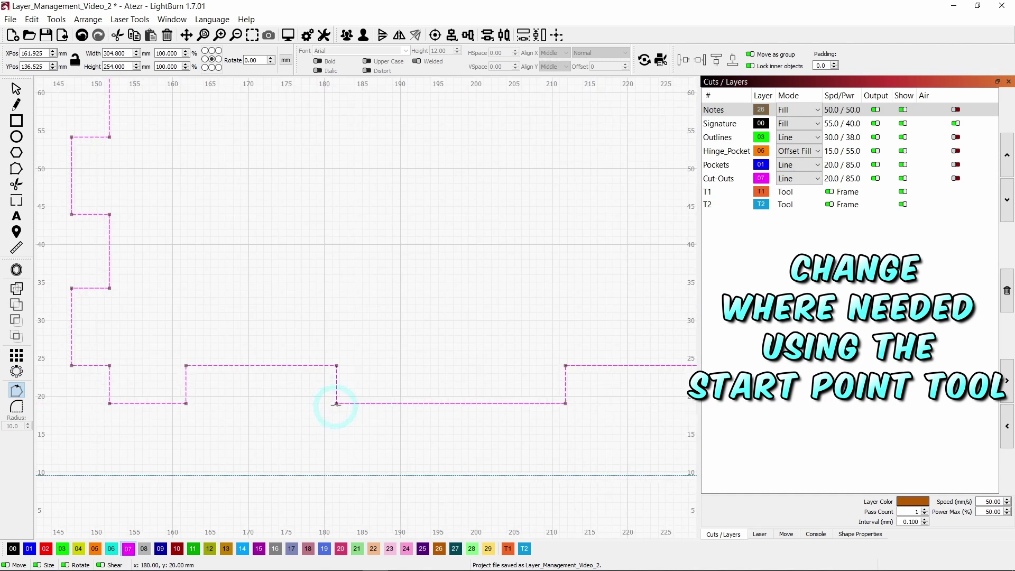
scroll(409, 400, "down", 6)
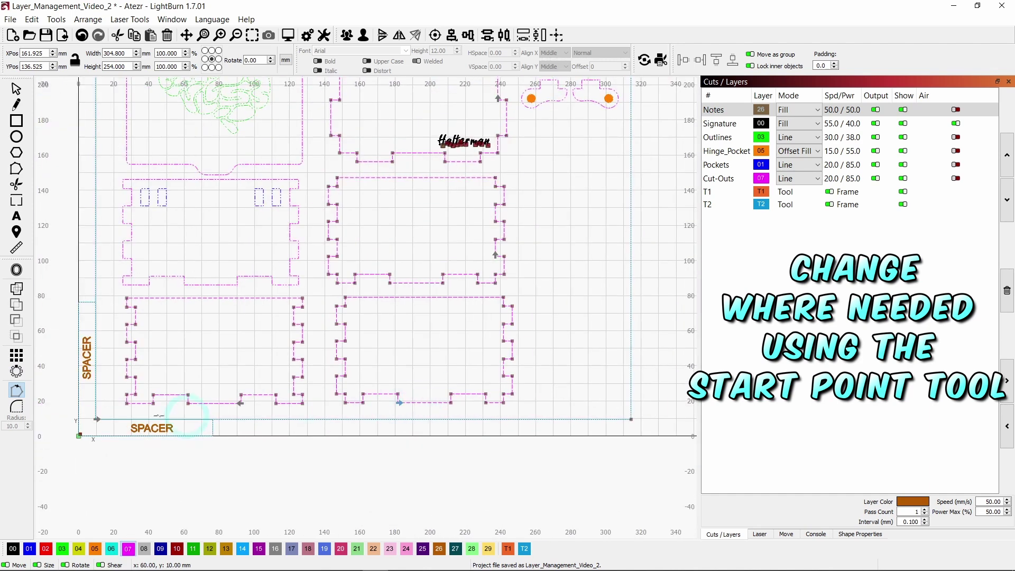
scroll(211, 408, "up", 5)
scroll(262, 407, "up", 2)
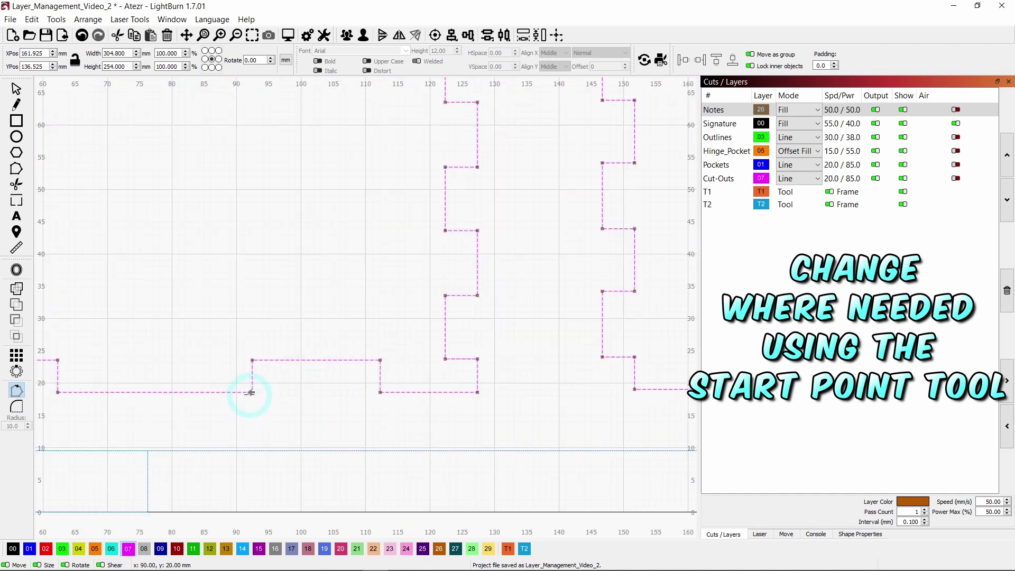
scroll(267, 397, "down", 5)
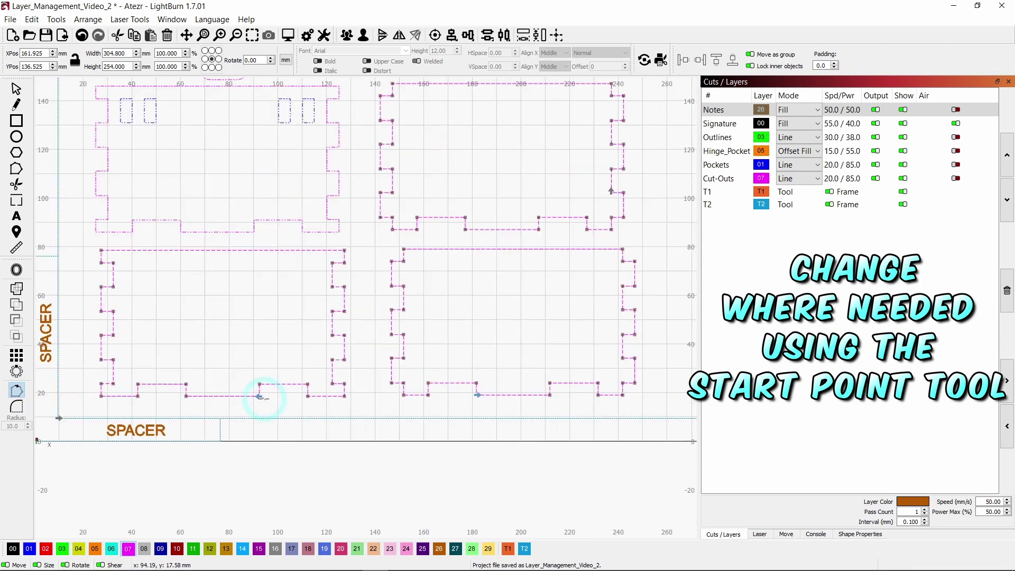
scroll(238, 241, "down", 2)
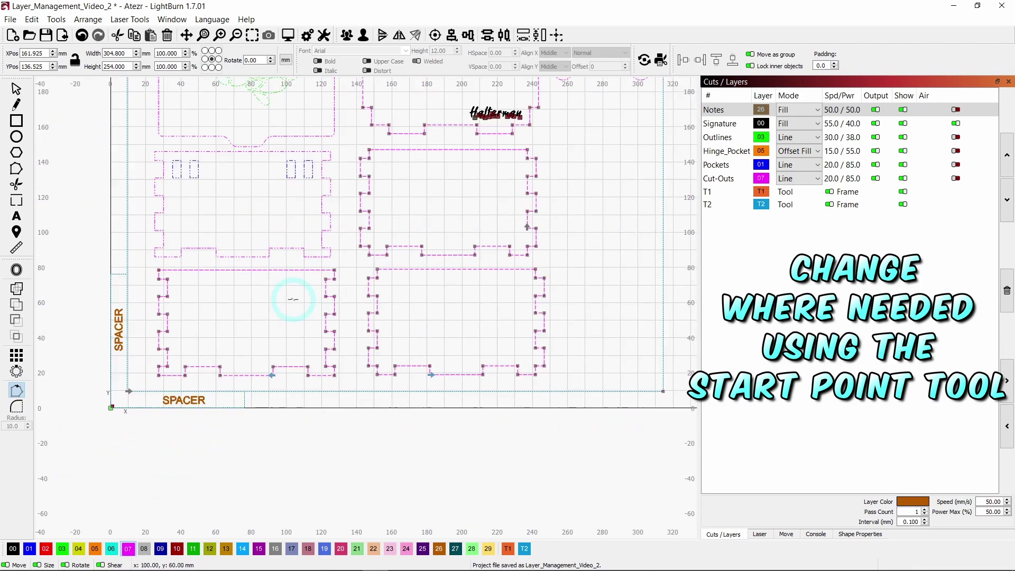
scroll(423, 247, "up", 4)
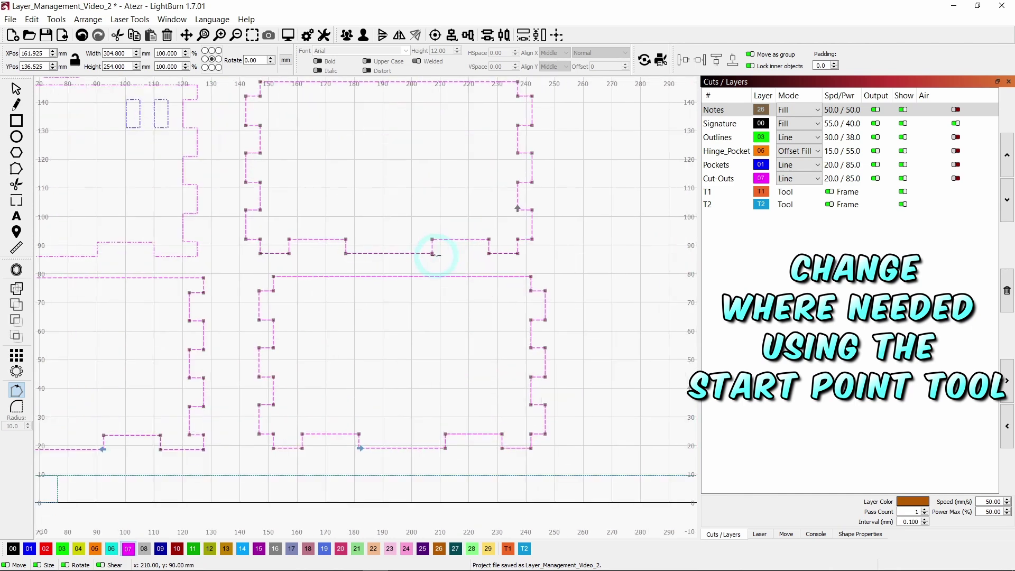
scroll(432, 248, "down", 6)
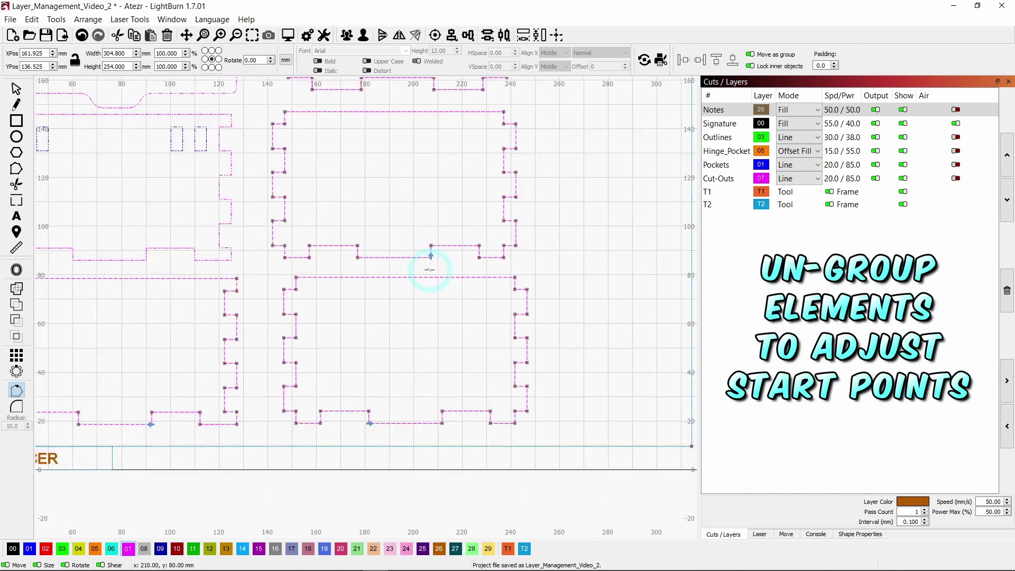
scroll(430, 270, "down", 1)
scroll(433, 103, "up", 2)
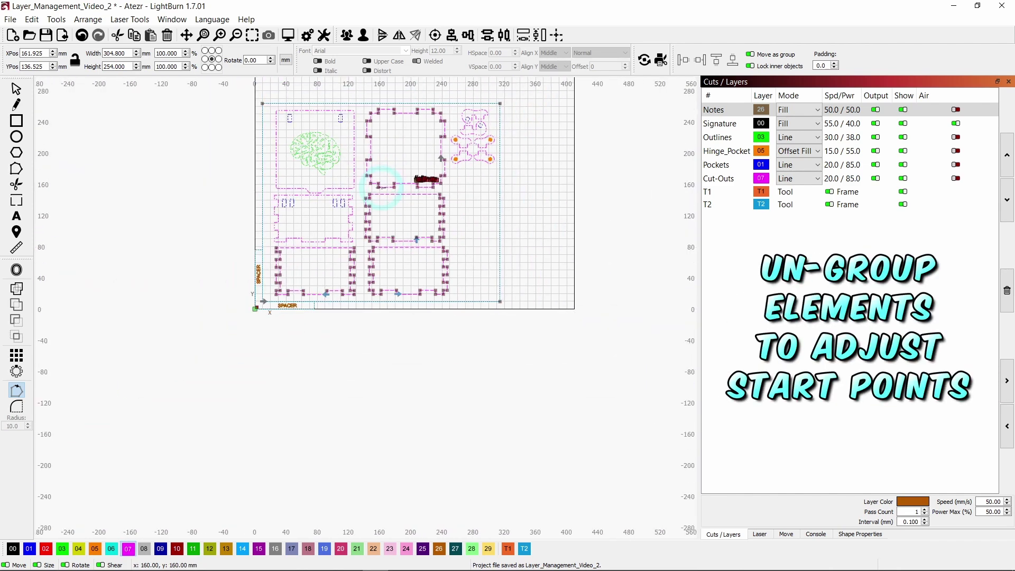
scroll(447, 187, "up", 3)
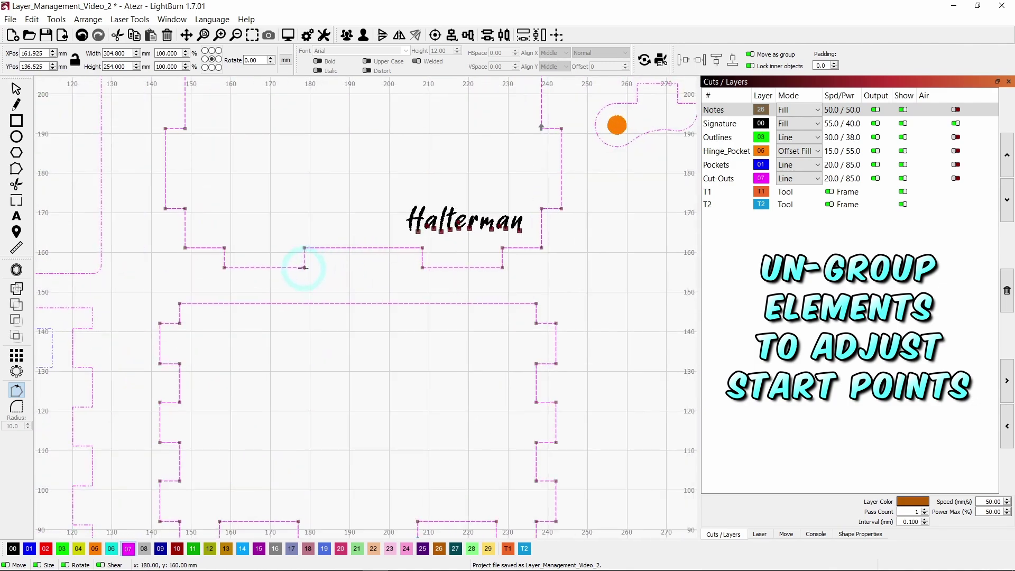
scroll(304, 266, "down", 4)
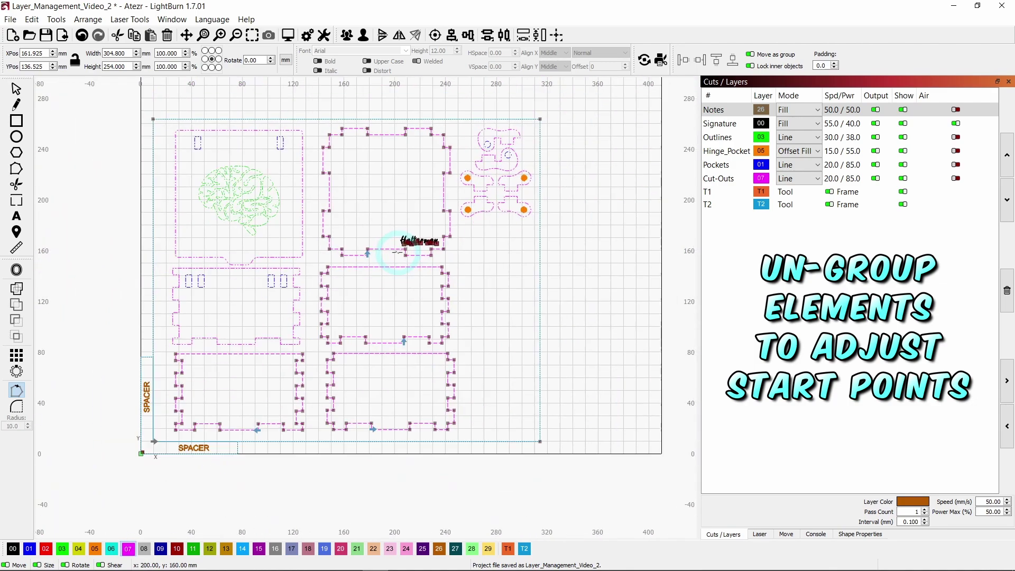
scroll(241, 128, "up", 2)
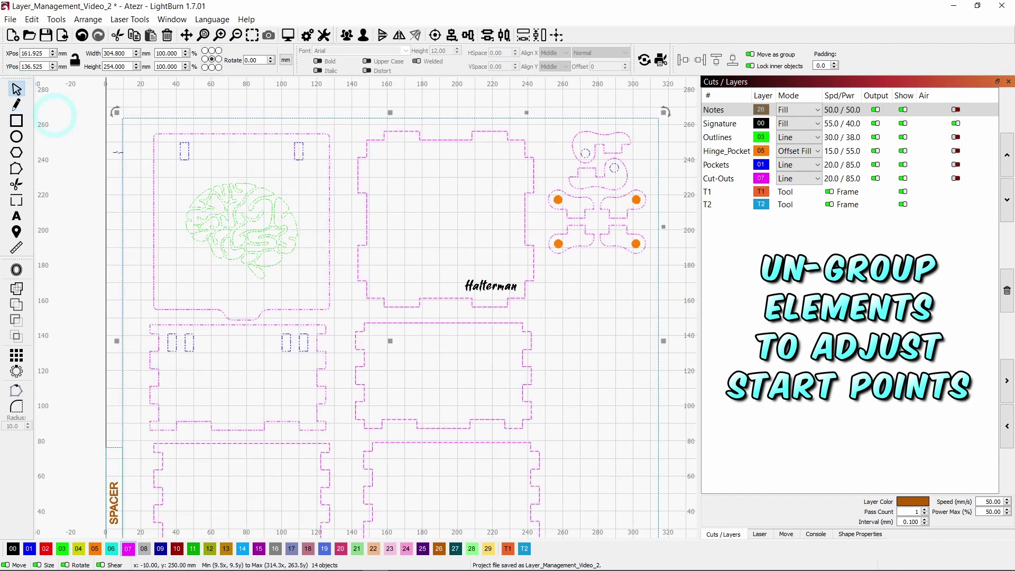
left_click(175, 290)
- Ungroup the lower-left four-slot box panel into five separate shapes
left_click(85, 247)
left_click(346, 393)
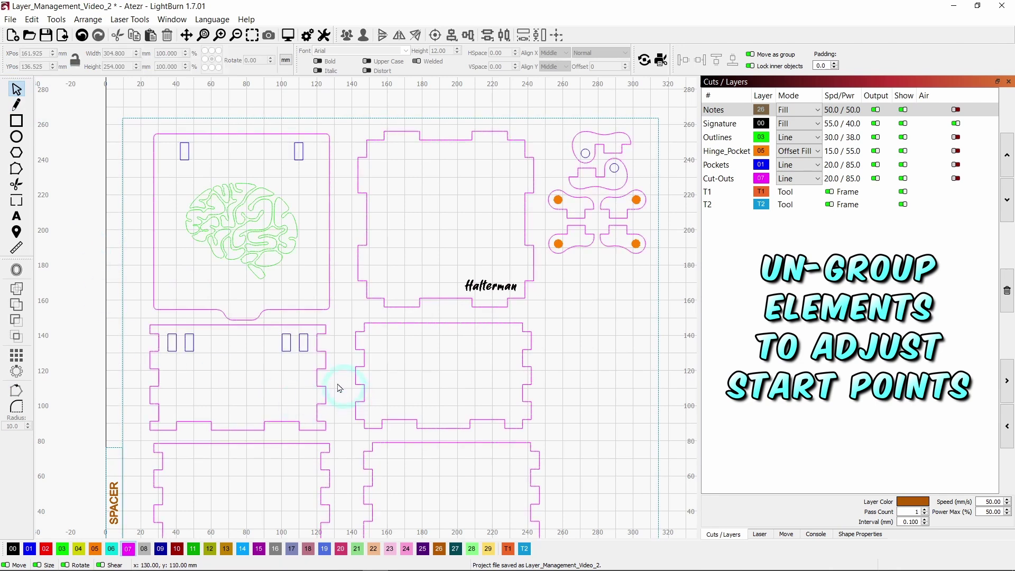
left_click(323, 369)
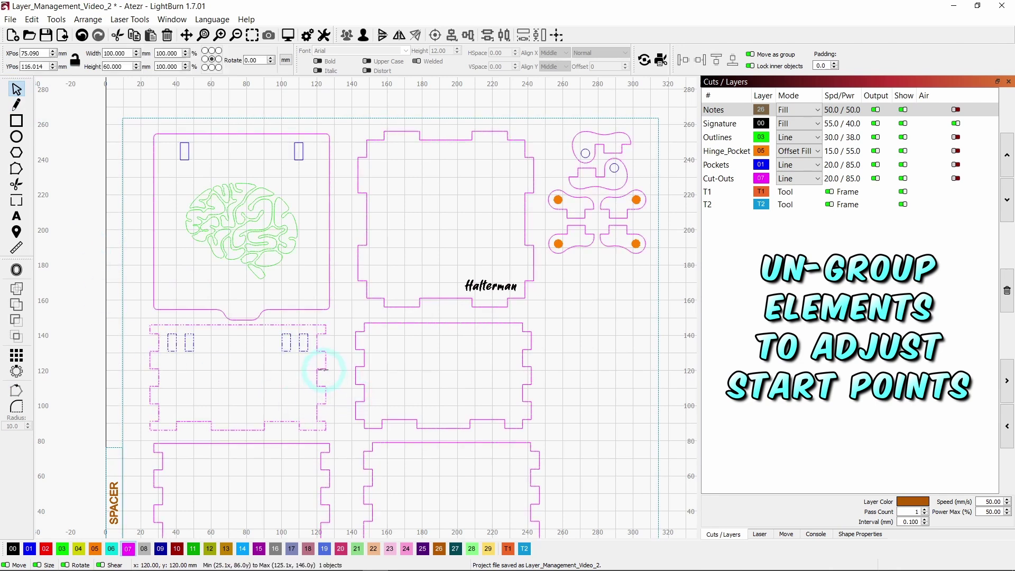
left_click(363, 35)
left_click(17, 370)
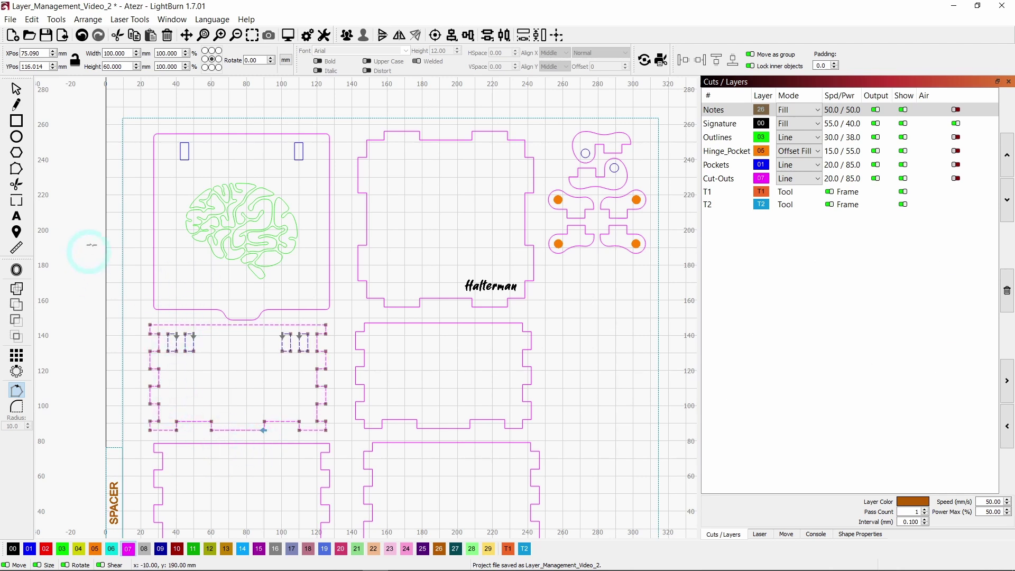
left_click(16, 89)
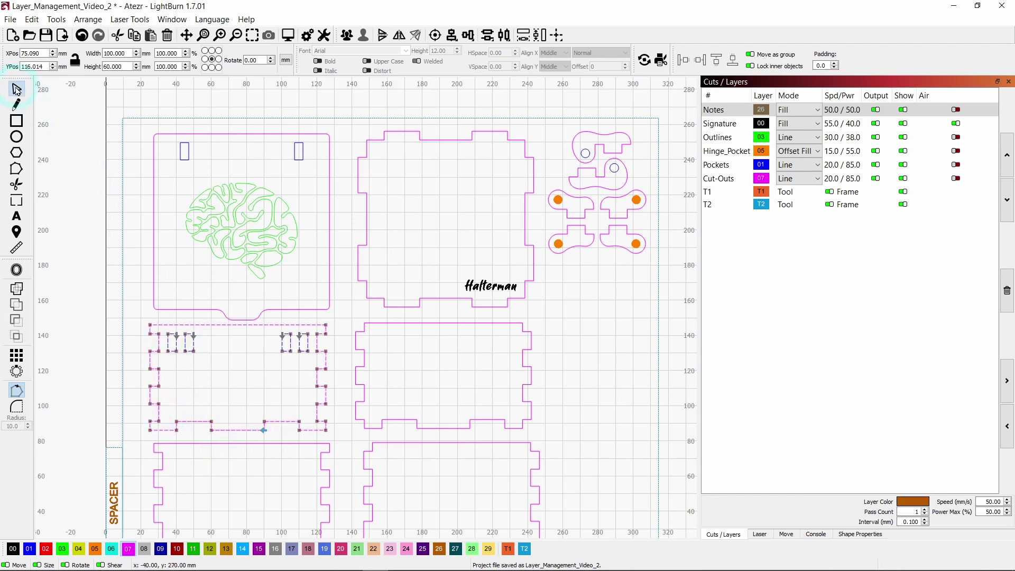
- Ungroup the lid panel and brain engraving, edit their nodes, then regroup them
left_click(153, 253)
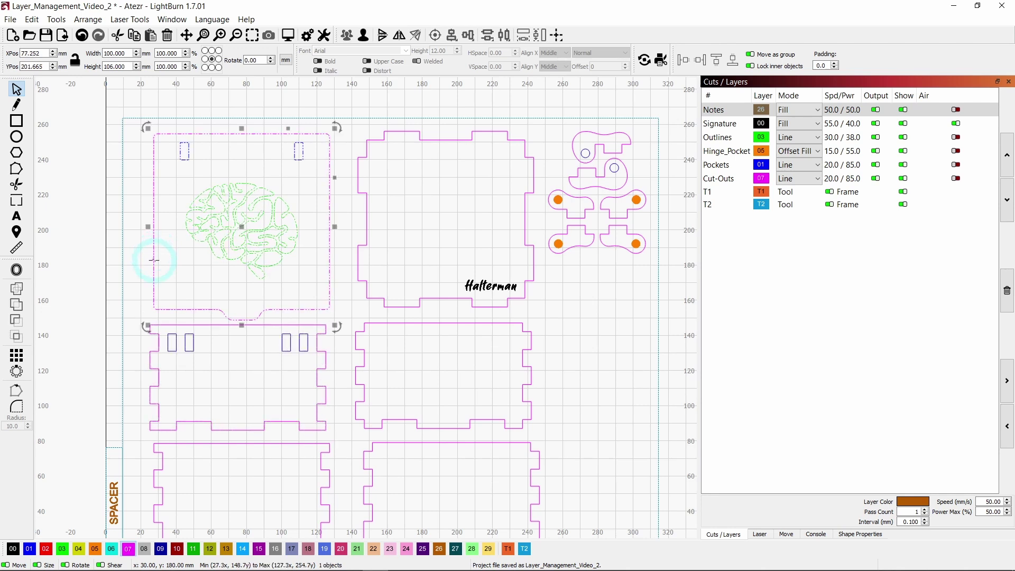
left_click(363, 34)
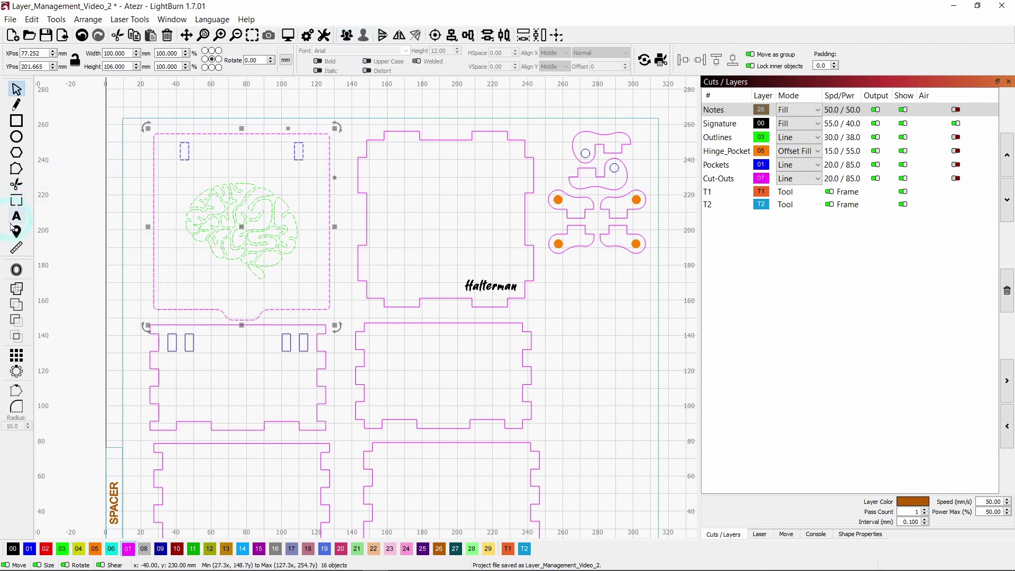
left_click(16, 391)
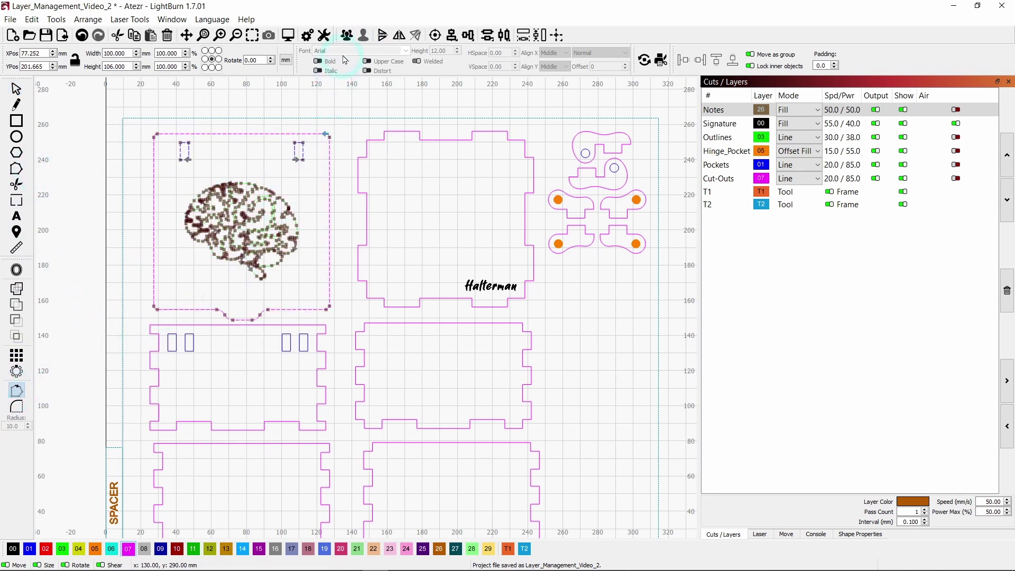
left_click(347, 36)
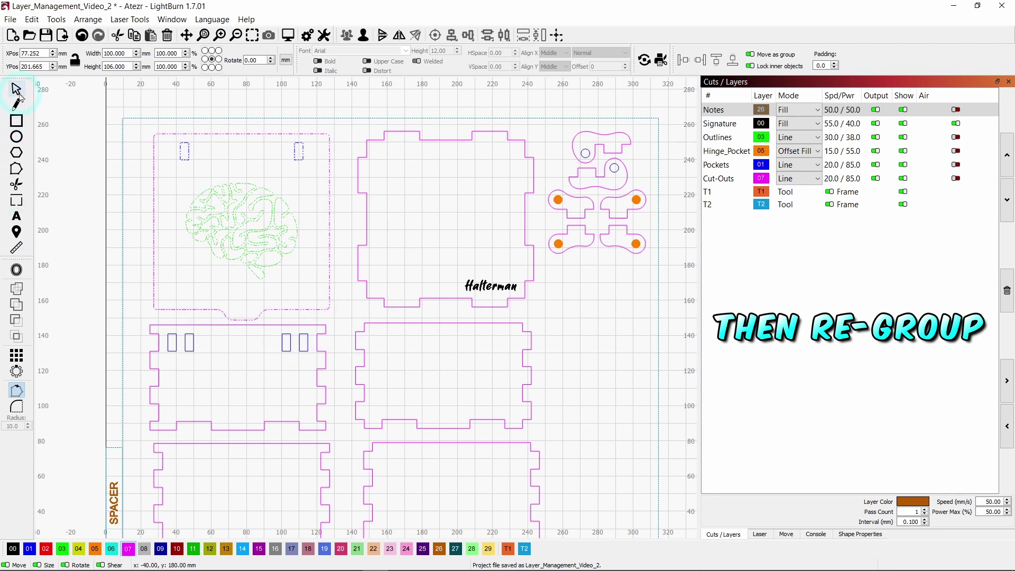
left_click(16, 89)
- Confirm the regrouped lid selects as one object and check the middle-left panel's pieces
left_click(87, 228)
left_click(320, 336)
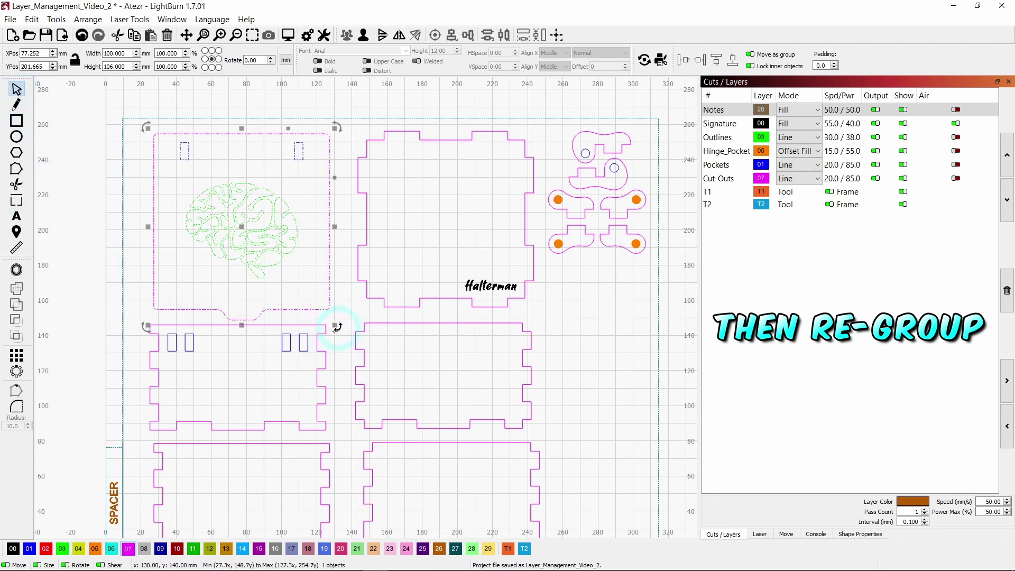
left_click(336, 351)
left_click_drag(335, 324, 134, 443)
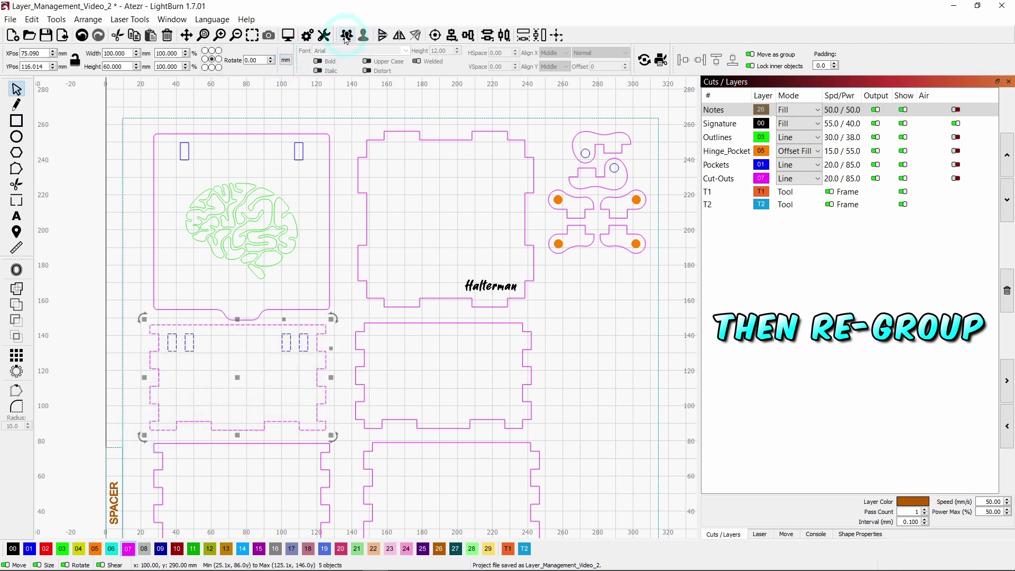
left_click(80, 317)
- Zoom out to the whole layout and select the Cut-Outs layer
left_click(240, 390)
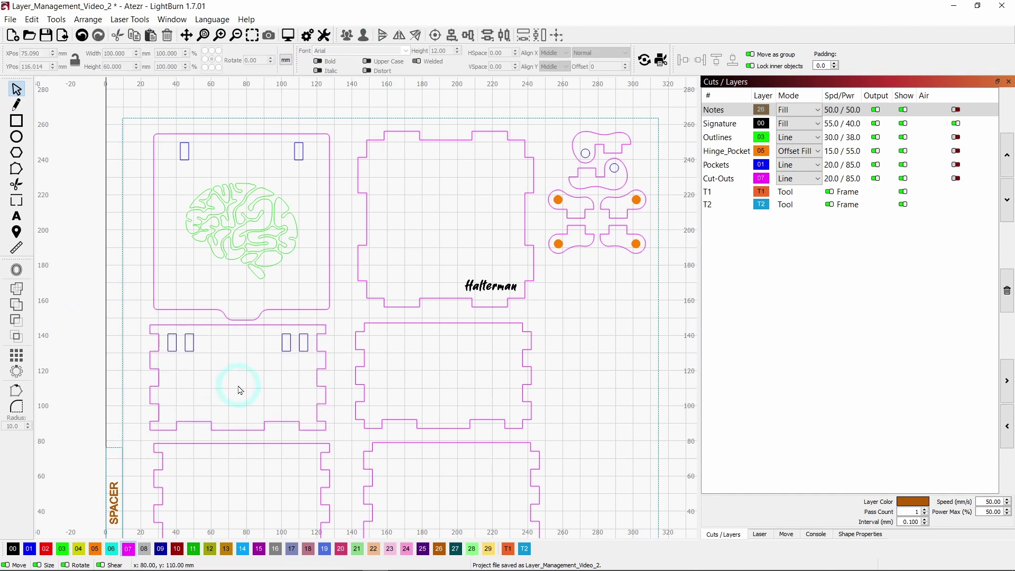
left_click(712, 210)
left_click(715, 186)
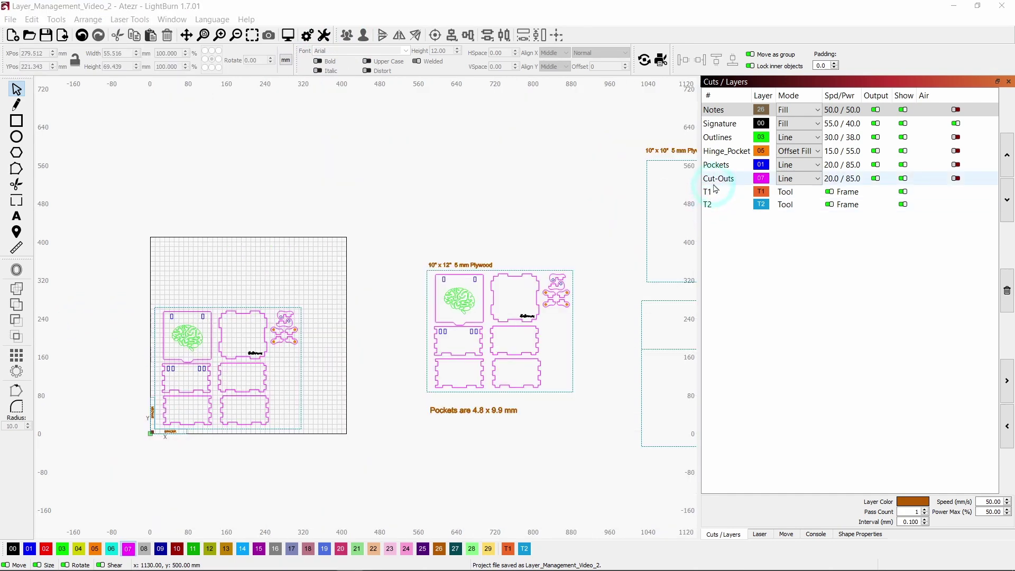
- Try moving Cut-Outs three places earlier, then return it to just after Pockets
left_click(1007, 155)
left_click(1007, 155)
left_click(1007, 156)
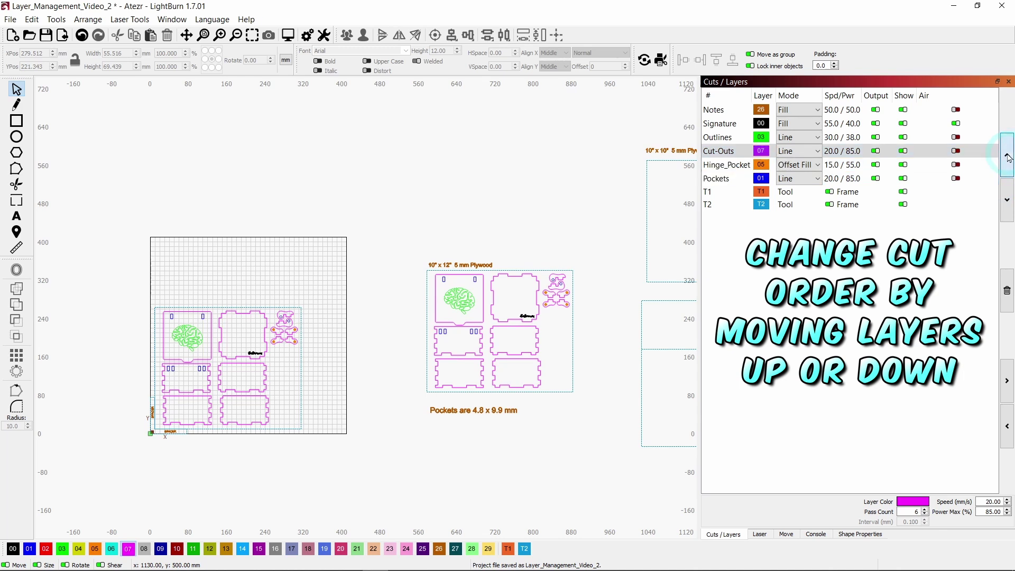
left_click(1007, 155)
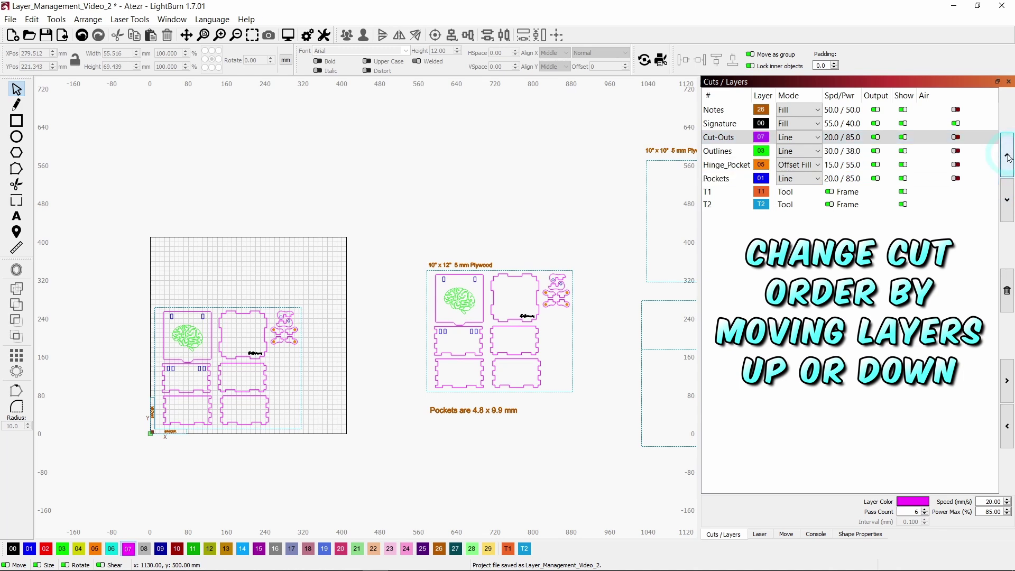
left_click(1007, 200)
left_click(1007, 200)
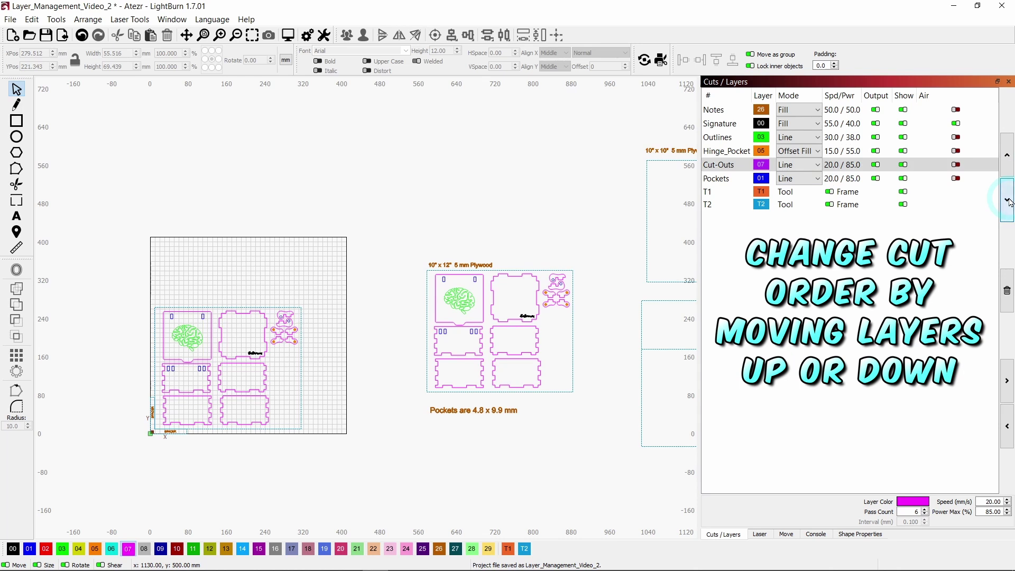
left_click(1007, 200)
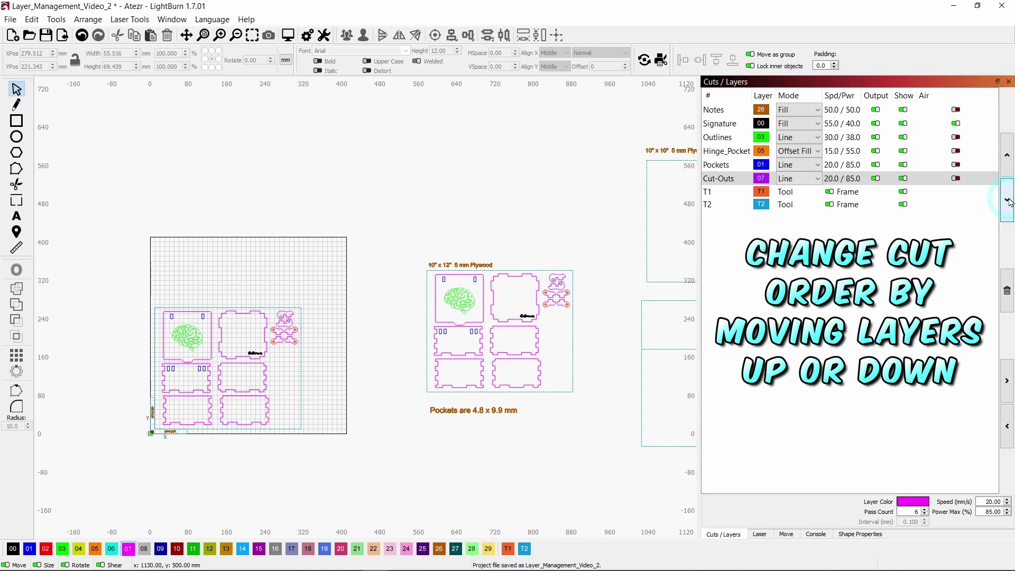
left_click(714, 181)
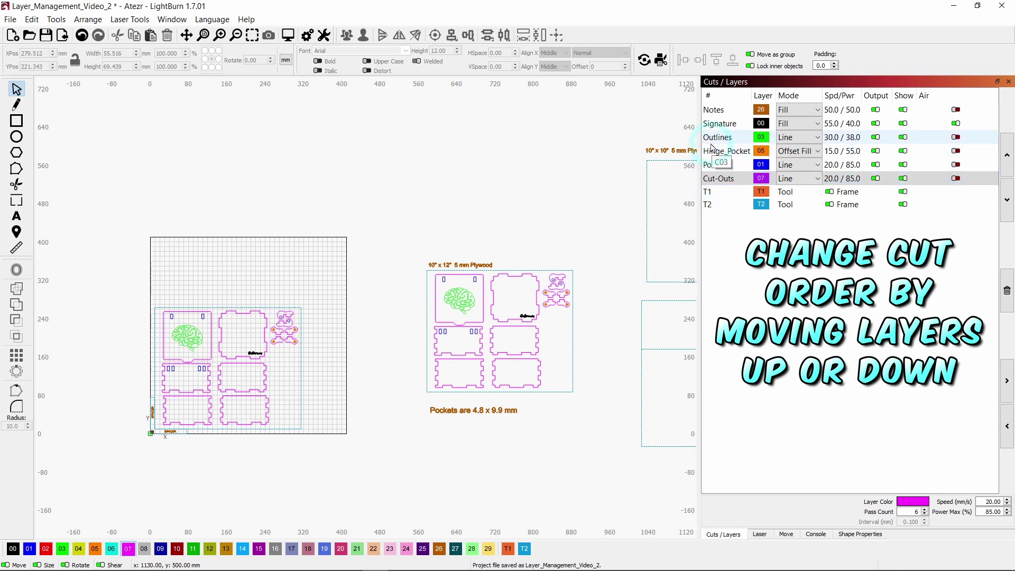
- Move the Notes layer four places down so it cuts last, after Cut-Outs
left_click(715, 110)
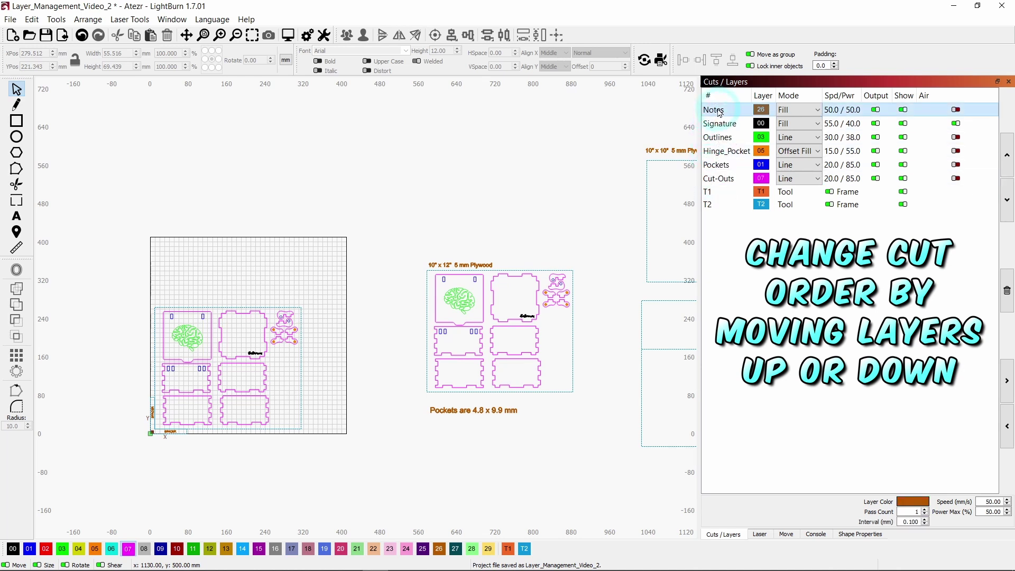
left_click(1008, 200)
left_click(1008, 201)
left_click(1007, 201)
left_click(1007, 201)
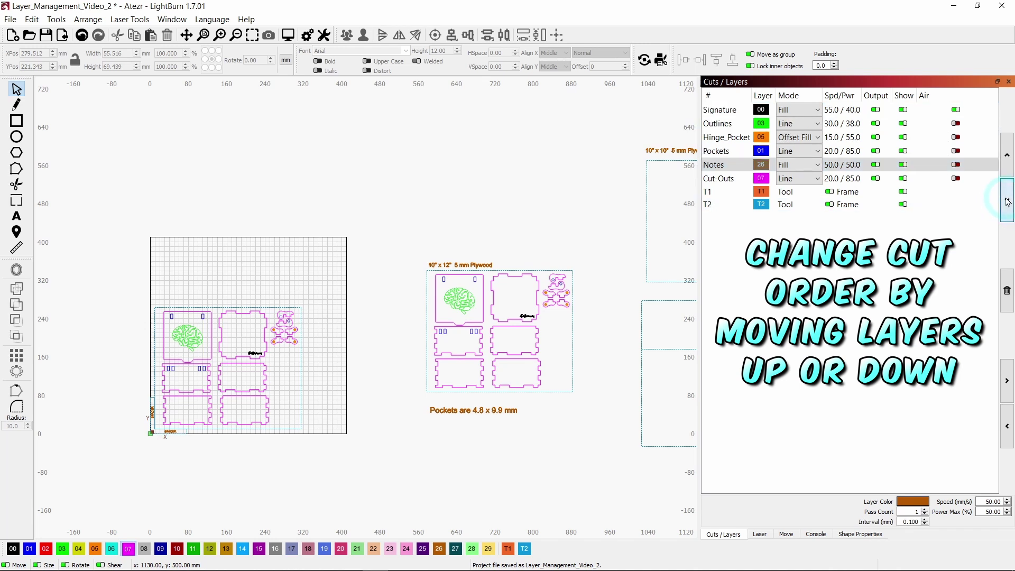
left_click(1007, 201)
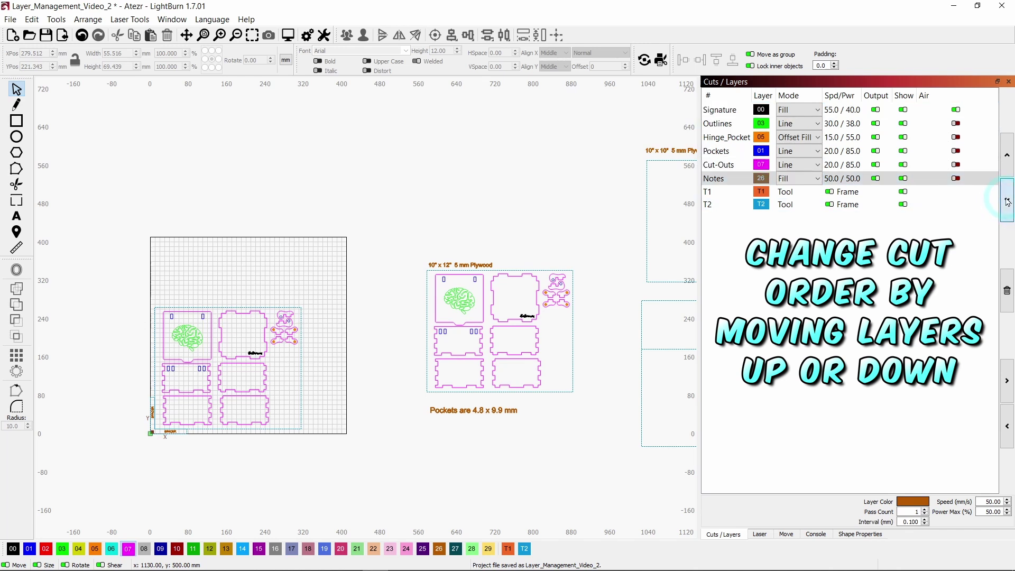
left_click(725, 185)
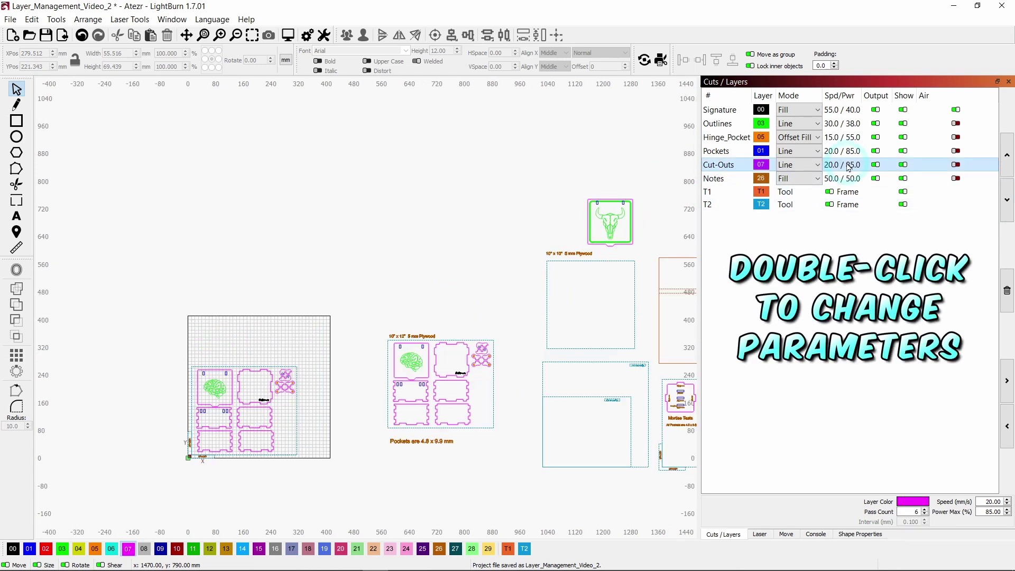
double_click(849, 165)
left_click(515, 111)
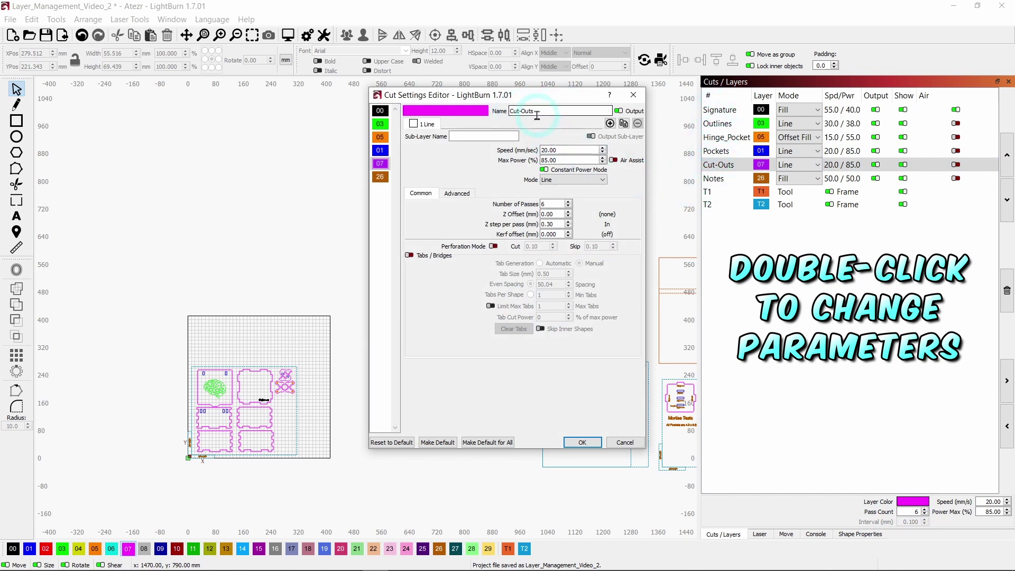
left_click(559, 161)
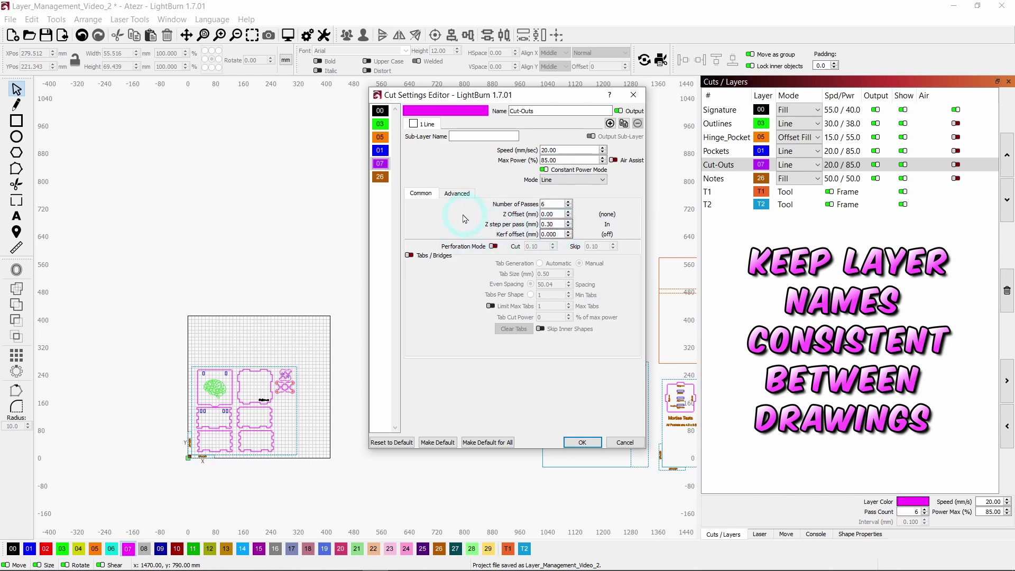
left_click(459, 194)
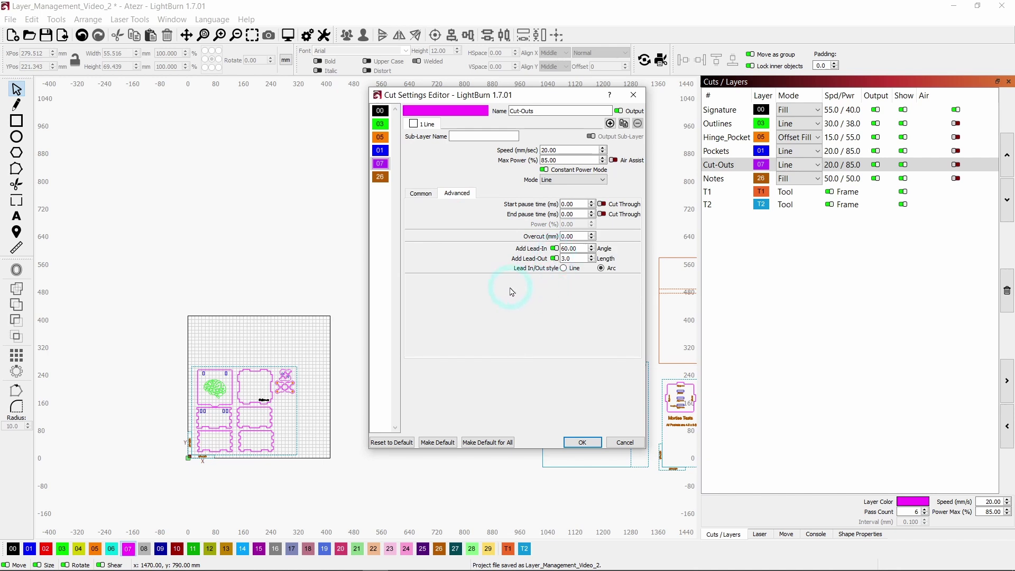
left_click(585, 440)
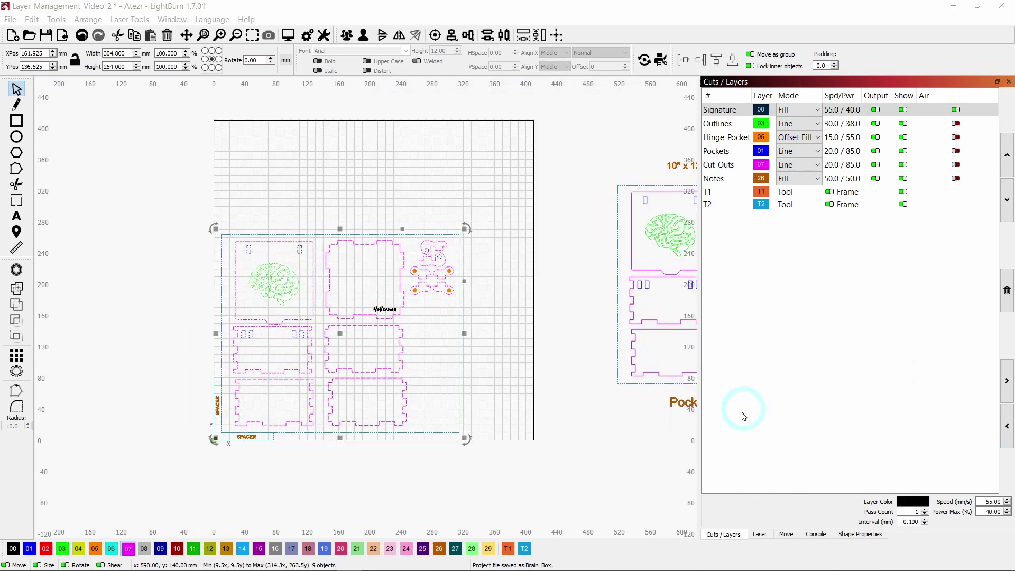
- Start the framed brain box job cutting on the plywood from the Laser panel
left_click(760, 535)
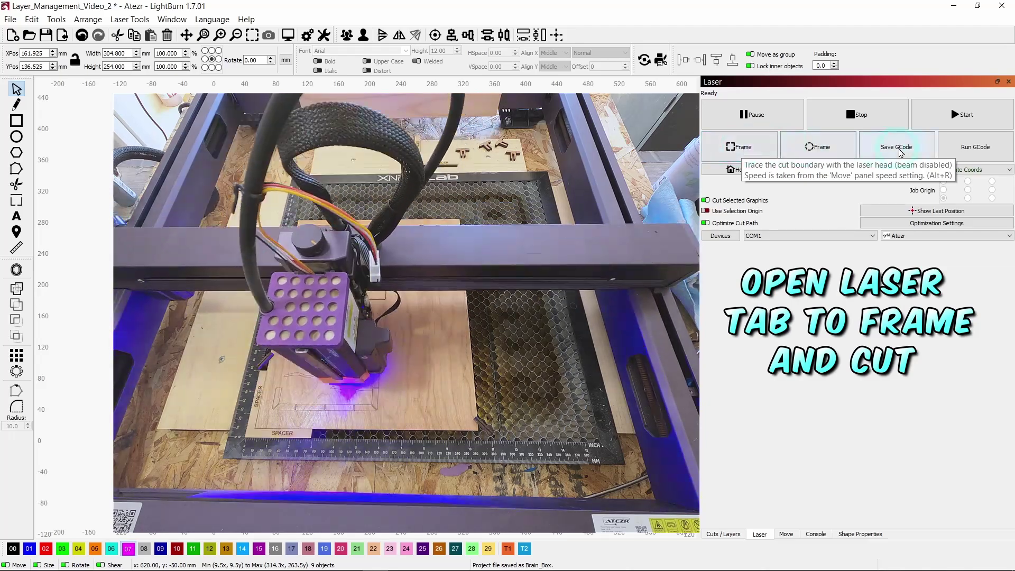
left_click(963, 115)
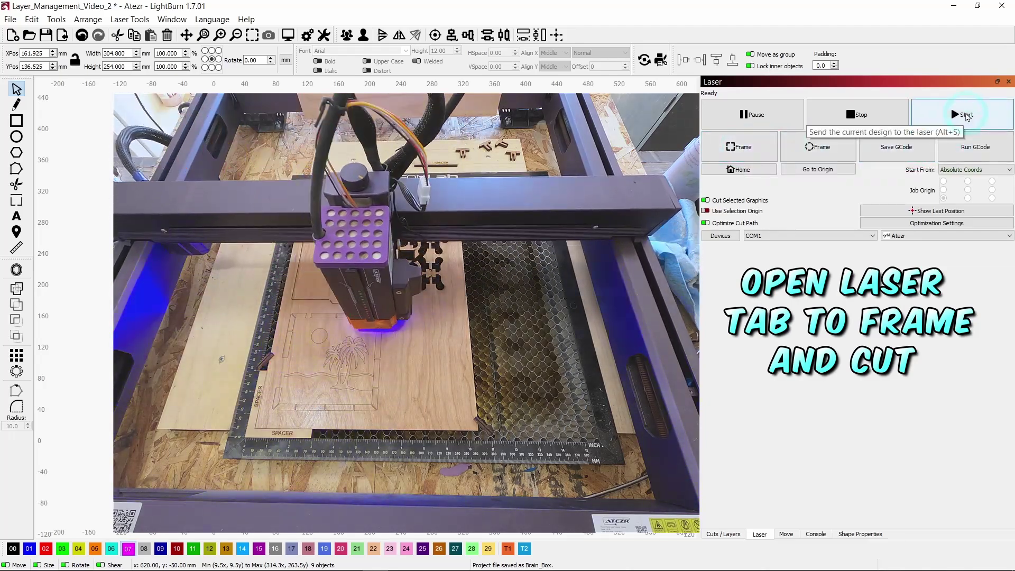
left_click(848, 460)
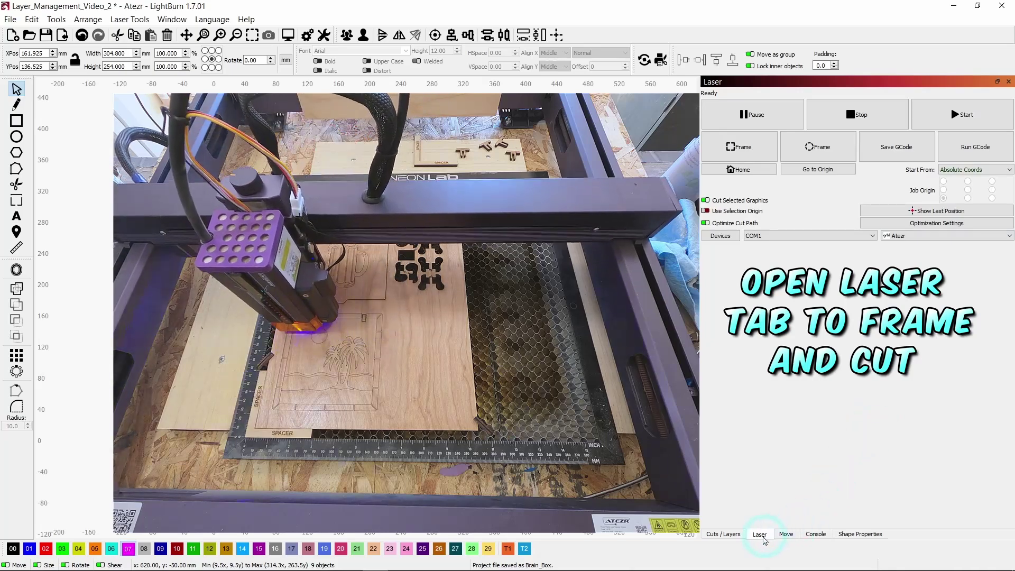